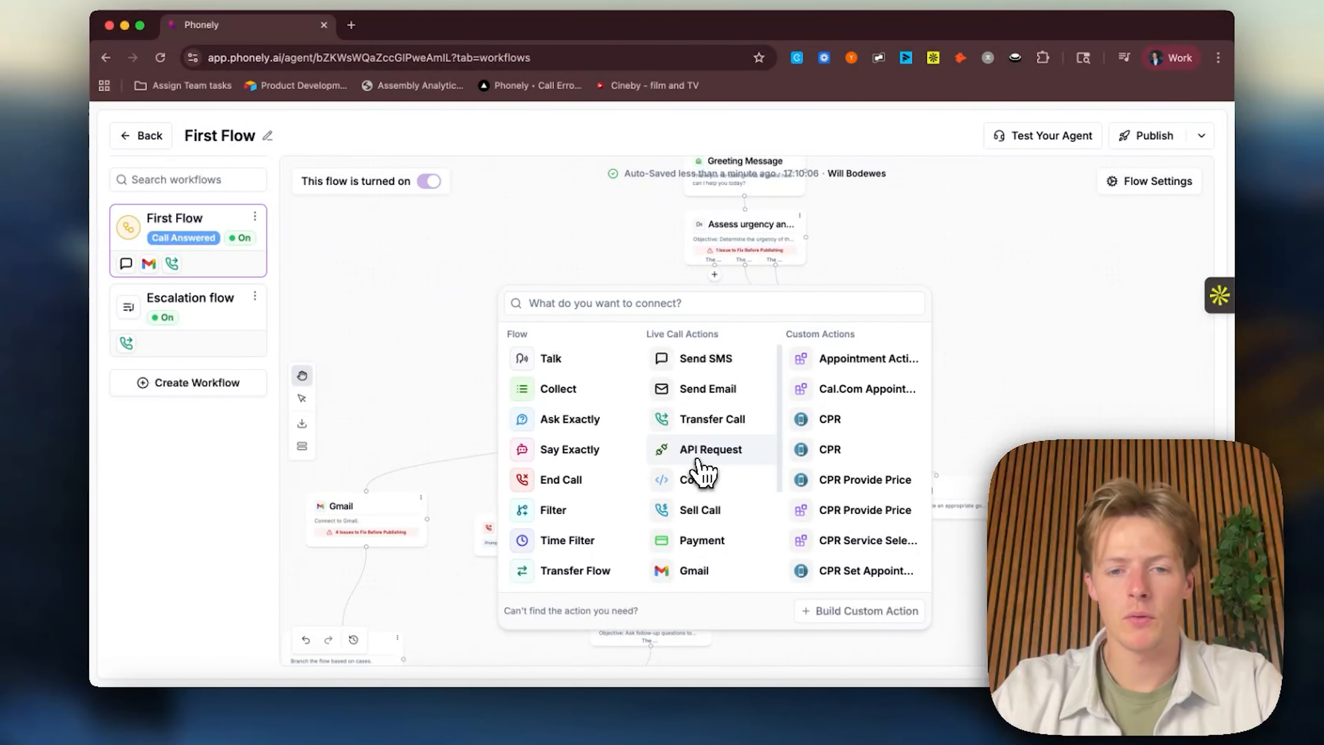
# Step: Add an API Request block above the Filter, under the first outcome of the urgency assessment, and view its manual configuration form
pyautogui.click(693, 457)
pyautogui.moveTo(781, 413); pyautogui.dragTo(619, 318)
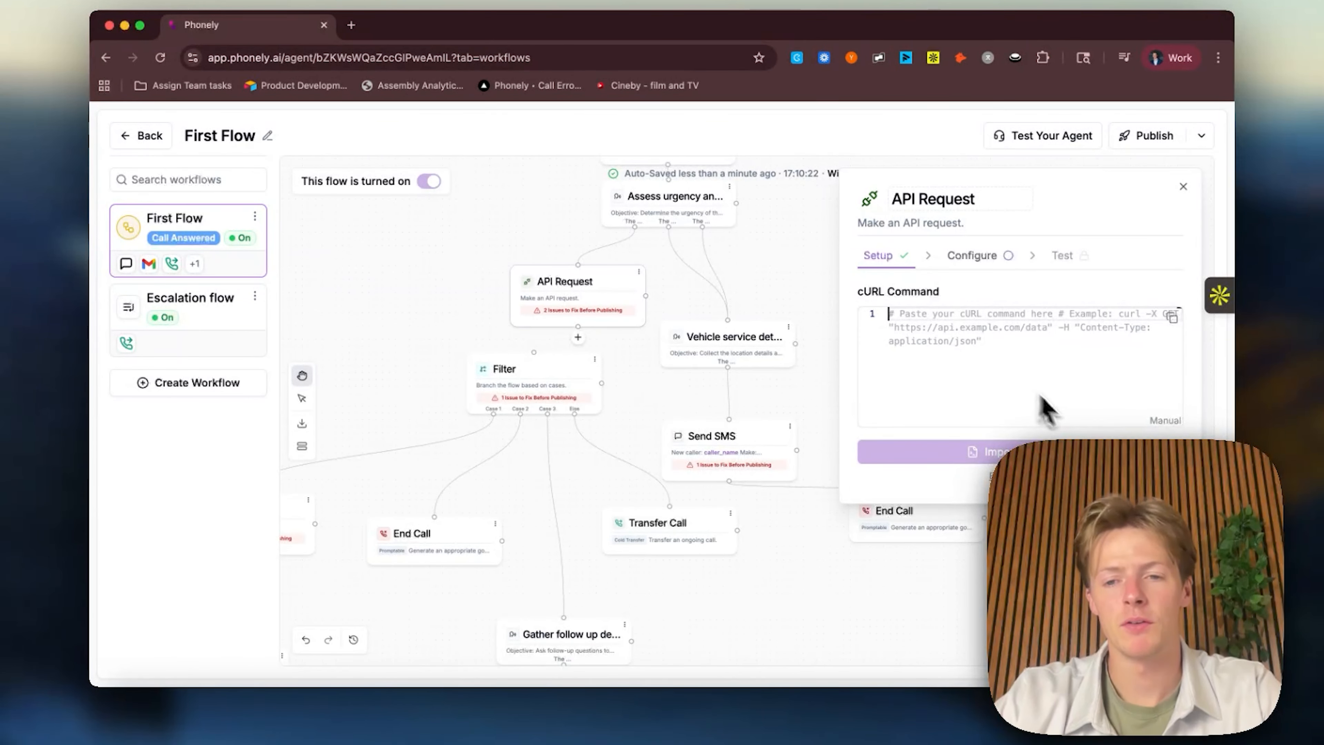
pyautogui.click(1017, 476)
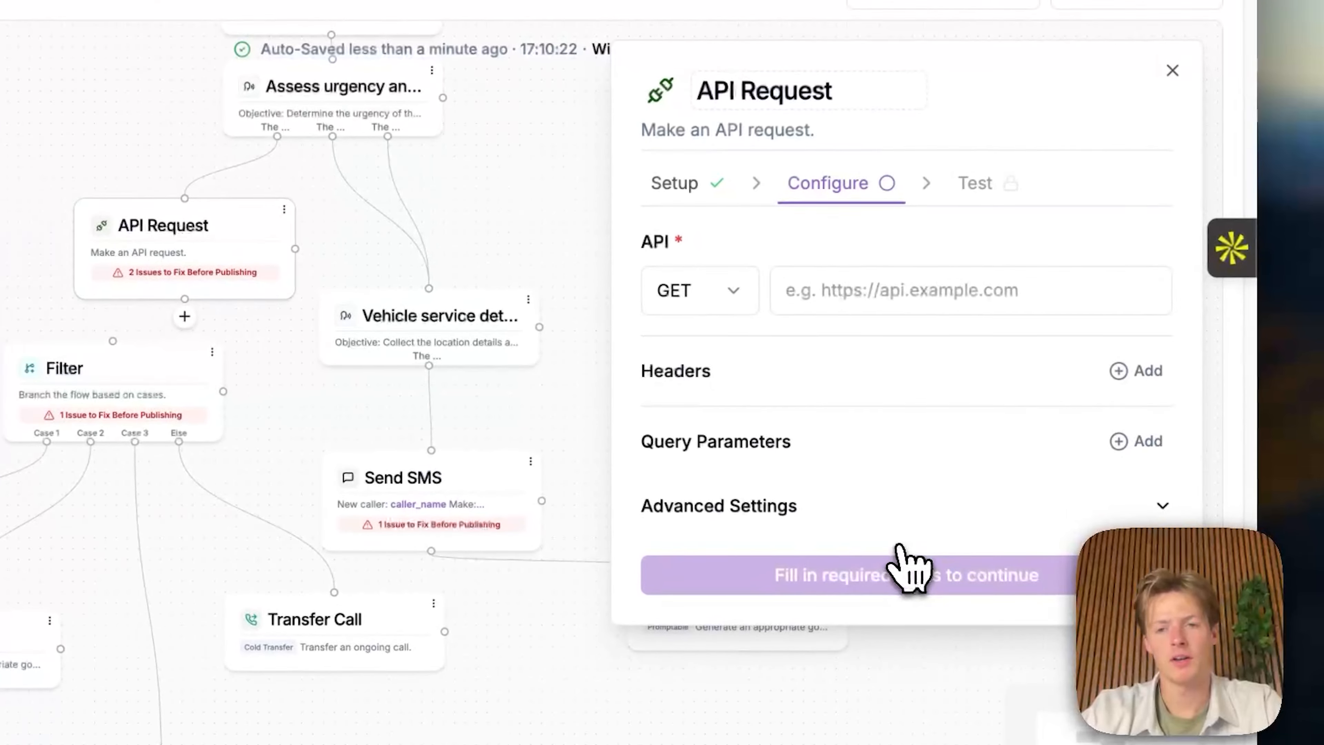
pyautogui.click(674, 184)
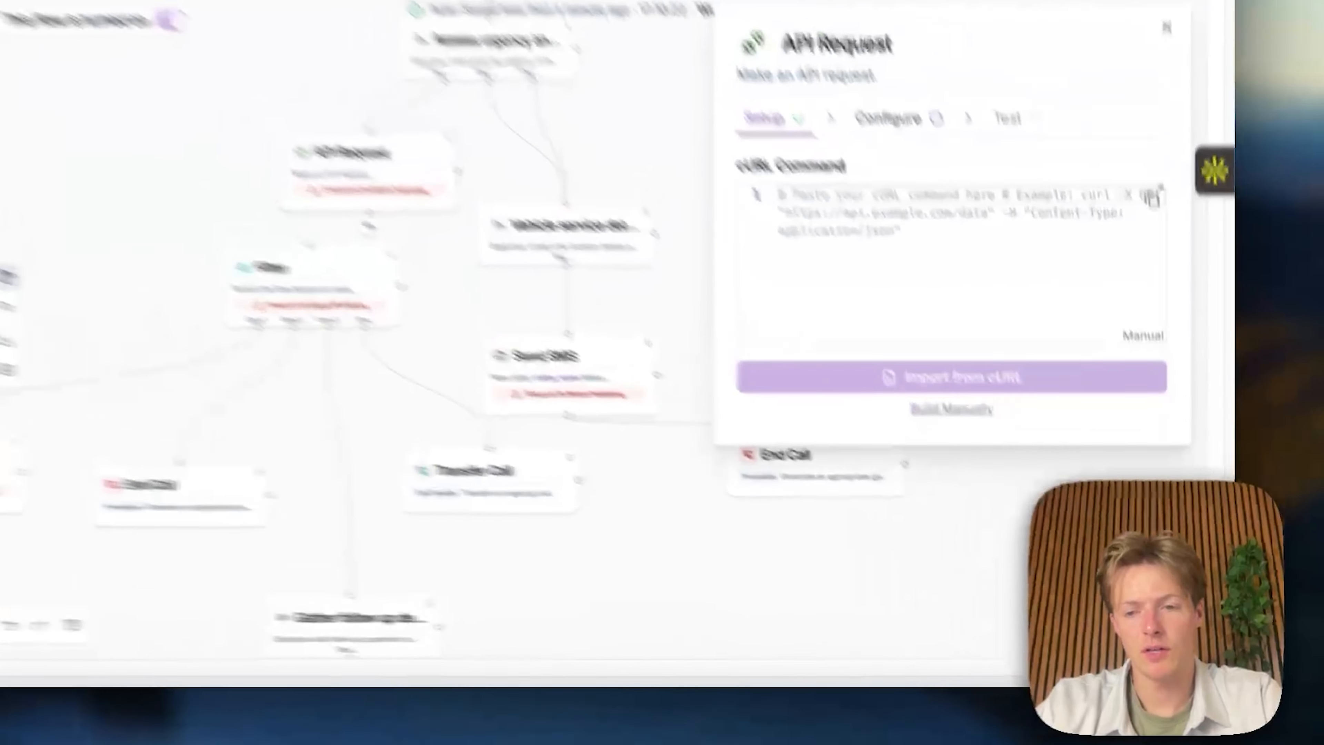
# Step: Open the assistant side panel, check its Build chat, end the running agent test and switch to the Help chat
pyautogui.click(1194, 647)
pyautogui.click(839, 104)
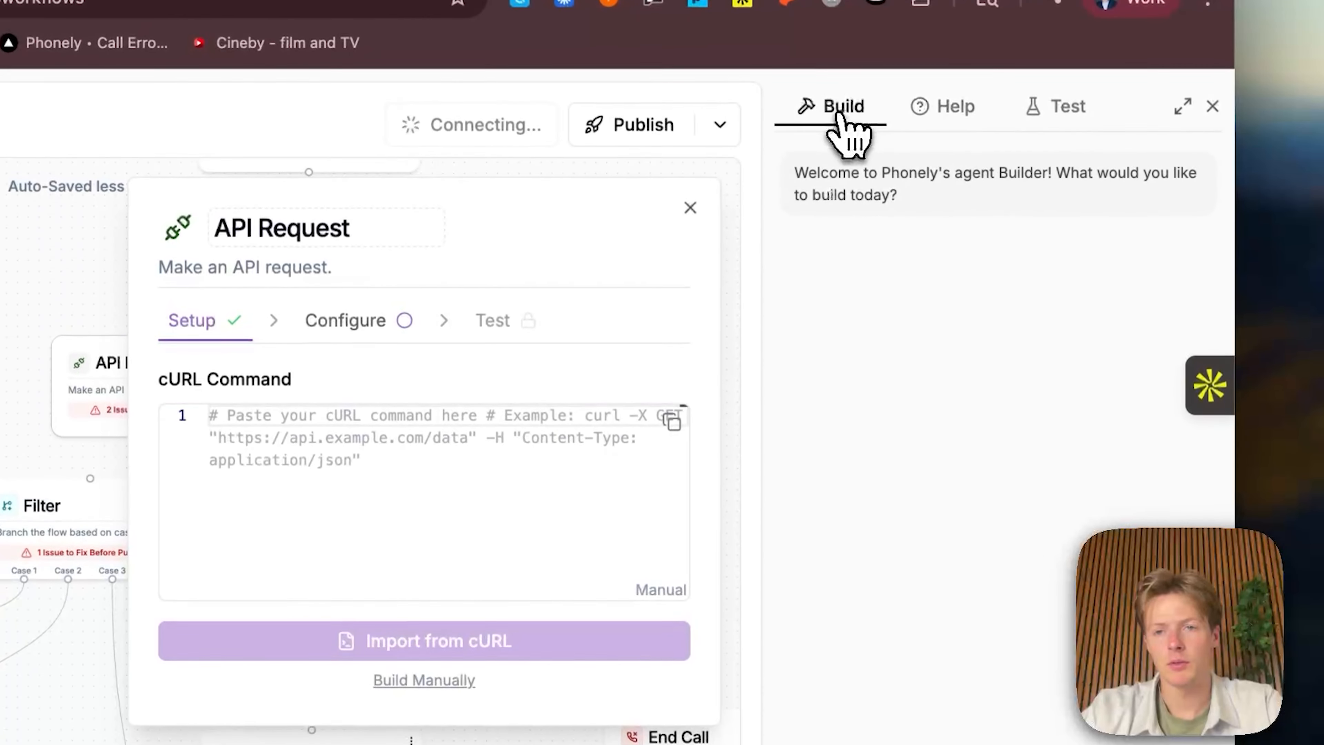
pyautogui.click(946, 105)
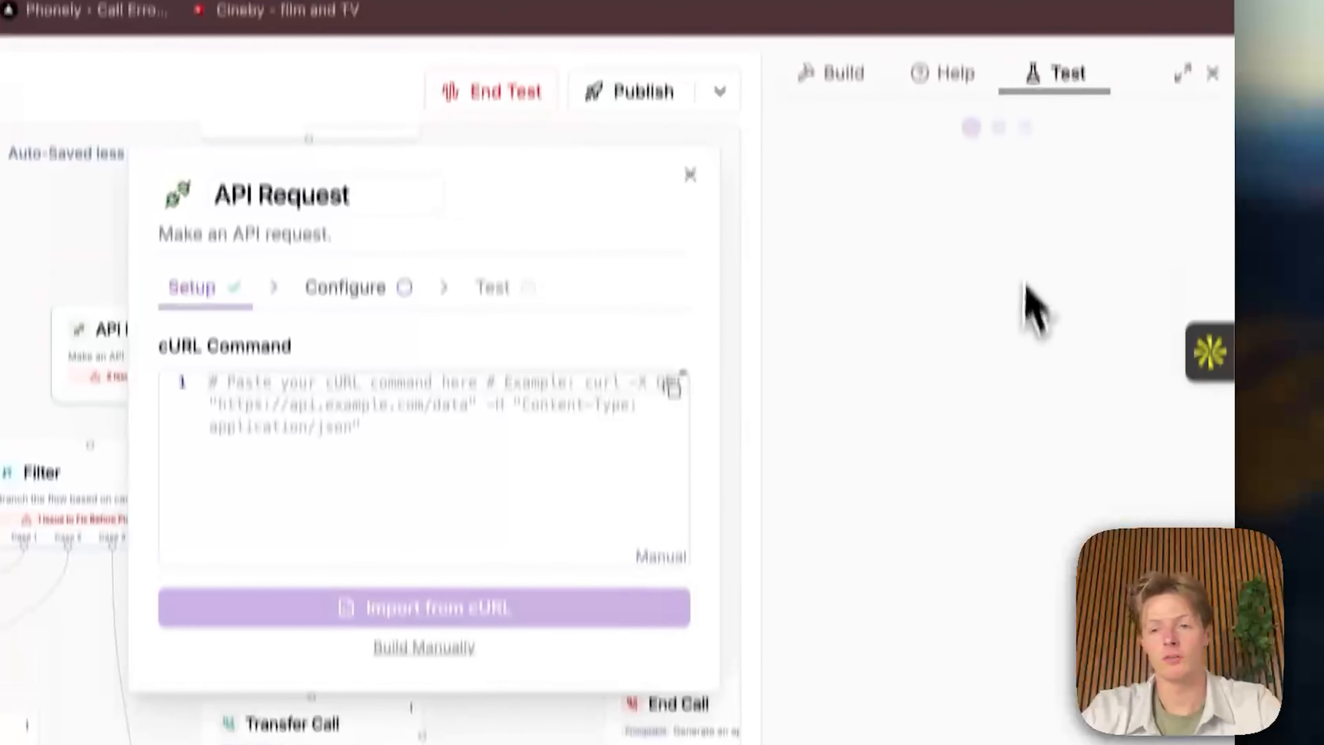
pyautogui.click(513, 94)
pyautogui.click(954, 84)
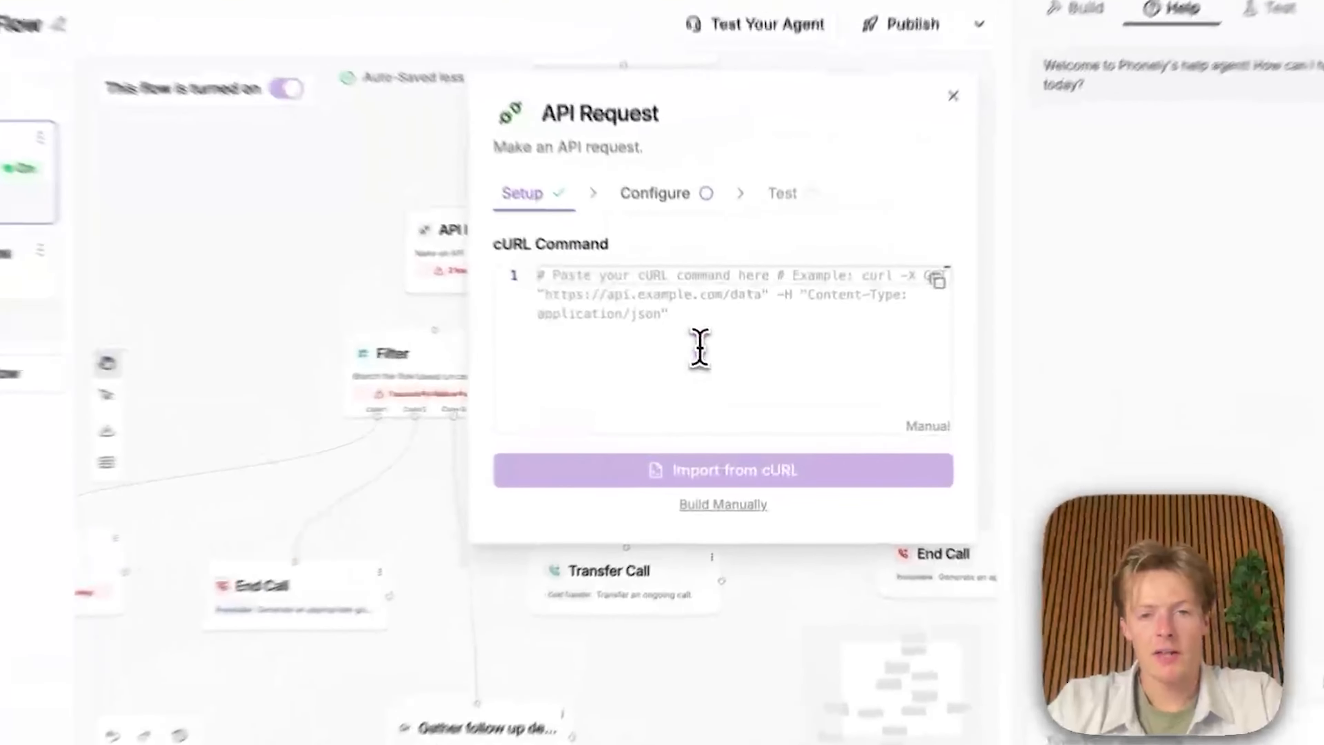
pyautogui.click(721, 363)
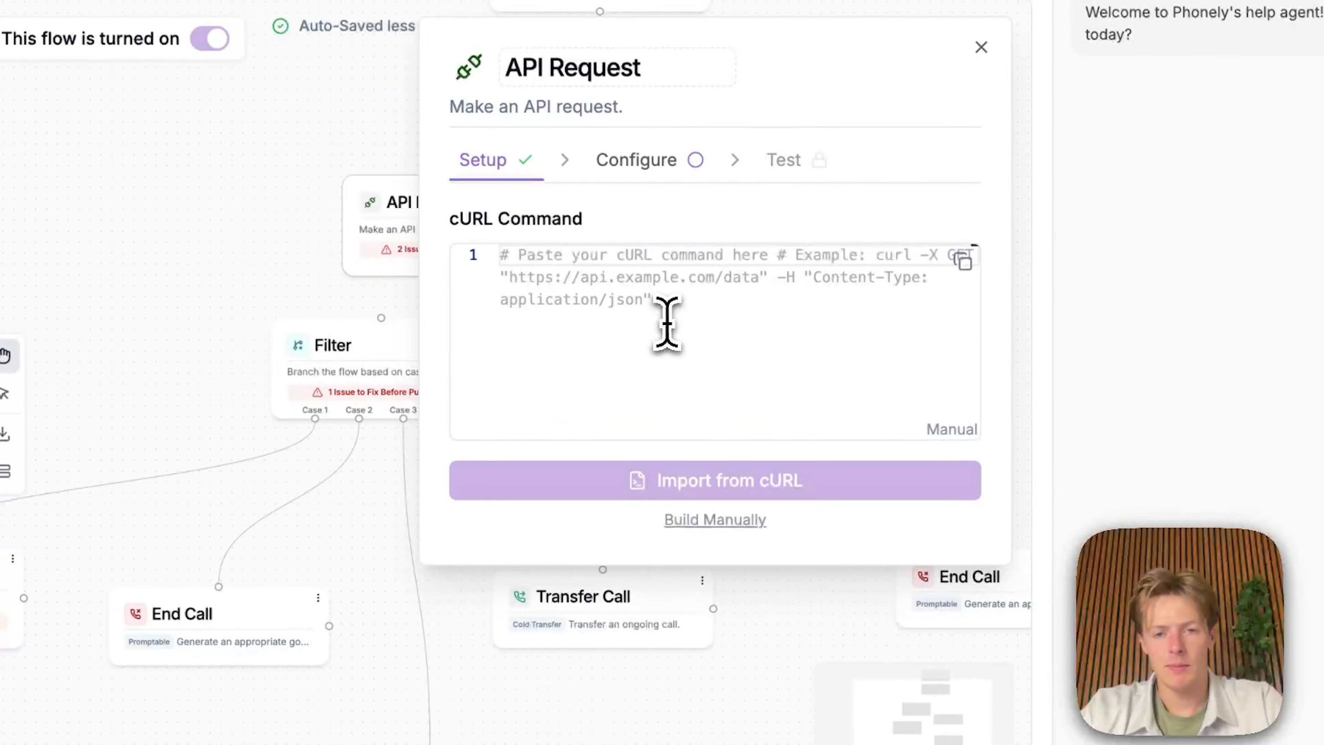
pyautogui.write('curl -X POST https://yesno.wtf/api \\      -H "Content-Type: application/json" \\      -d \'{"question":"Should we launch this?", "context":"phonely outbound test"}\'')
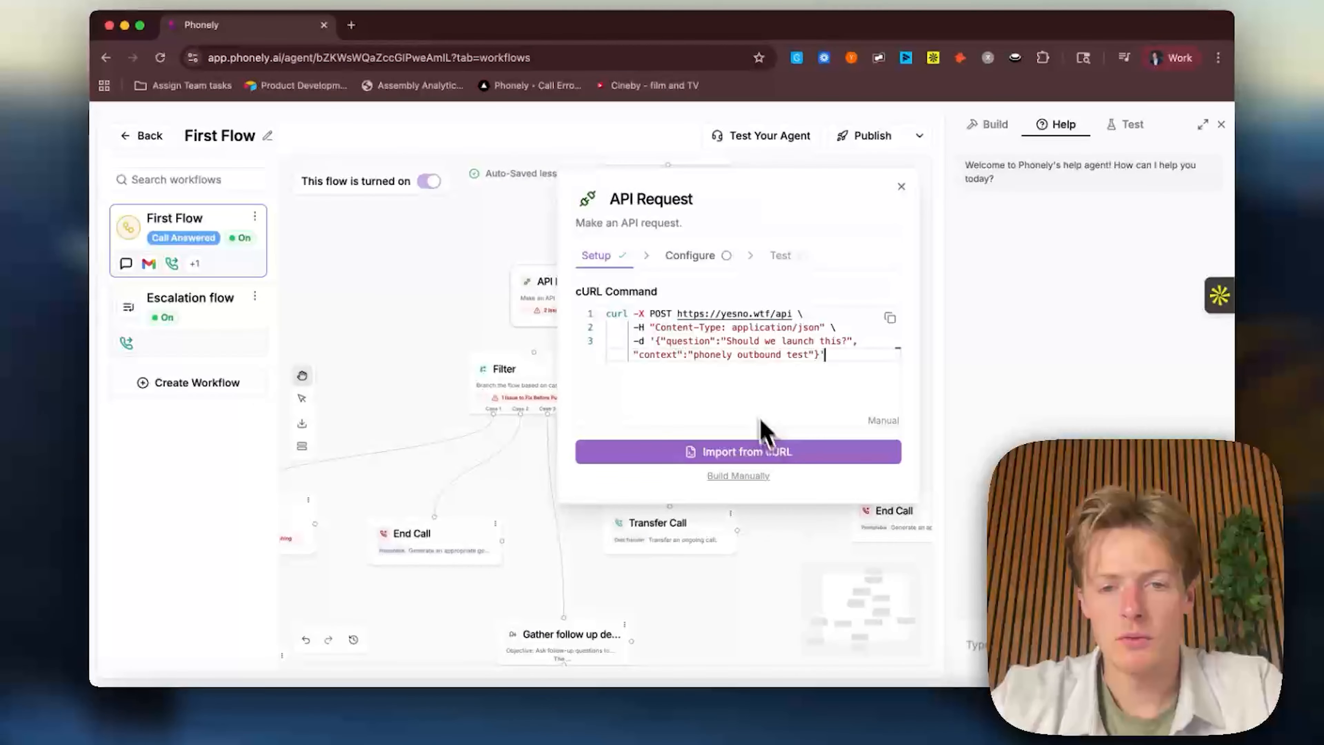
pyautogui.click(712, 452)
# Step: Review the imported request's method, URL, headers, query parameters and body, including the format options available for the body
pyautogui.scroll(-2, 753, 423)
pyautogui.scroll(2, 759, 428)
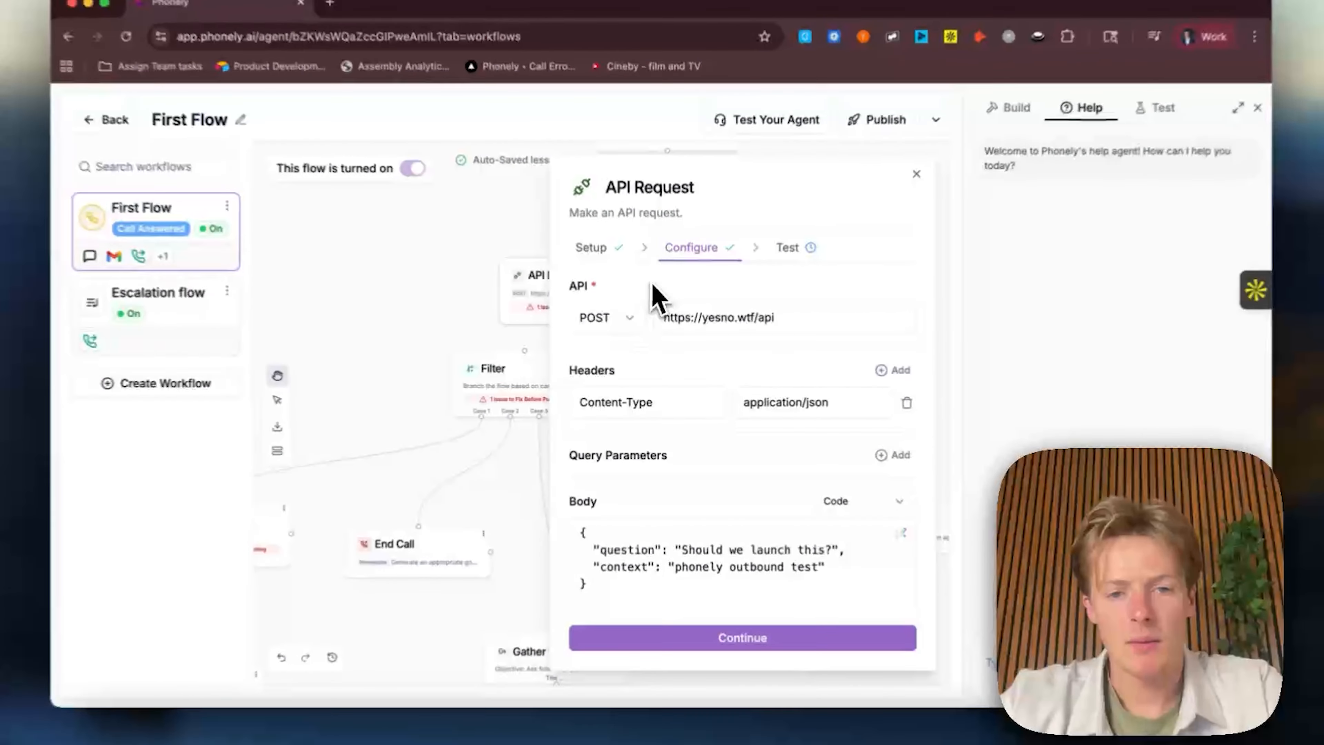
pyautogui.scroll(-1, 677, 308)
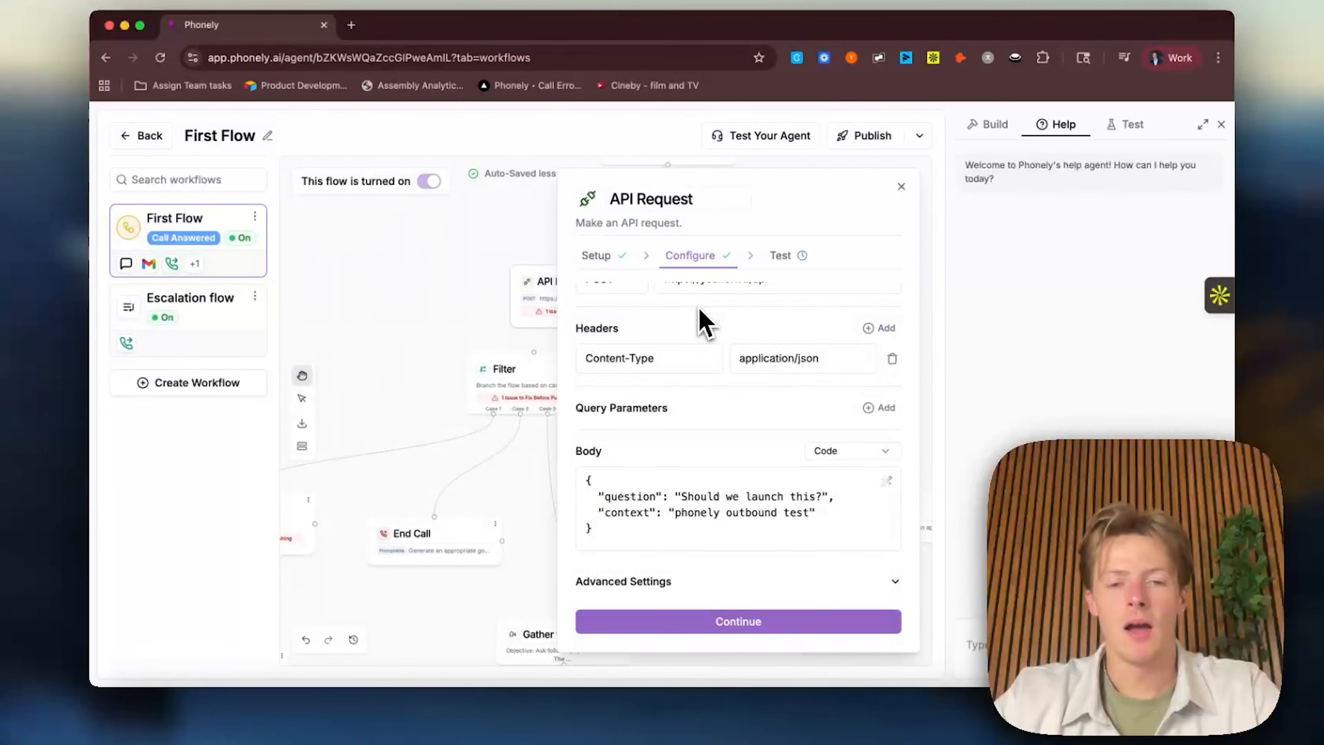
pyautogui.scroll(2, 687, 407)
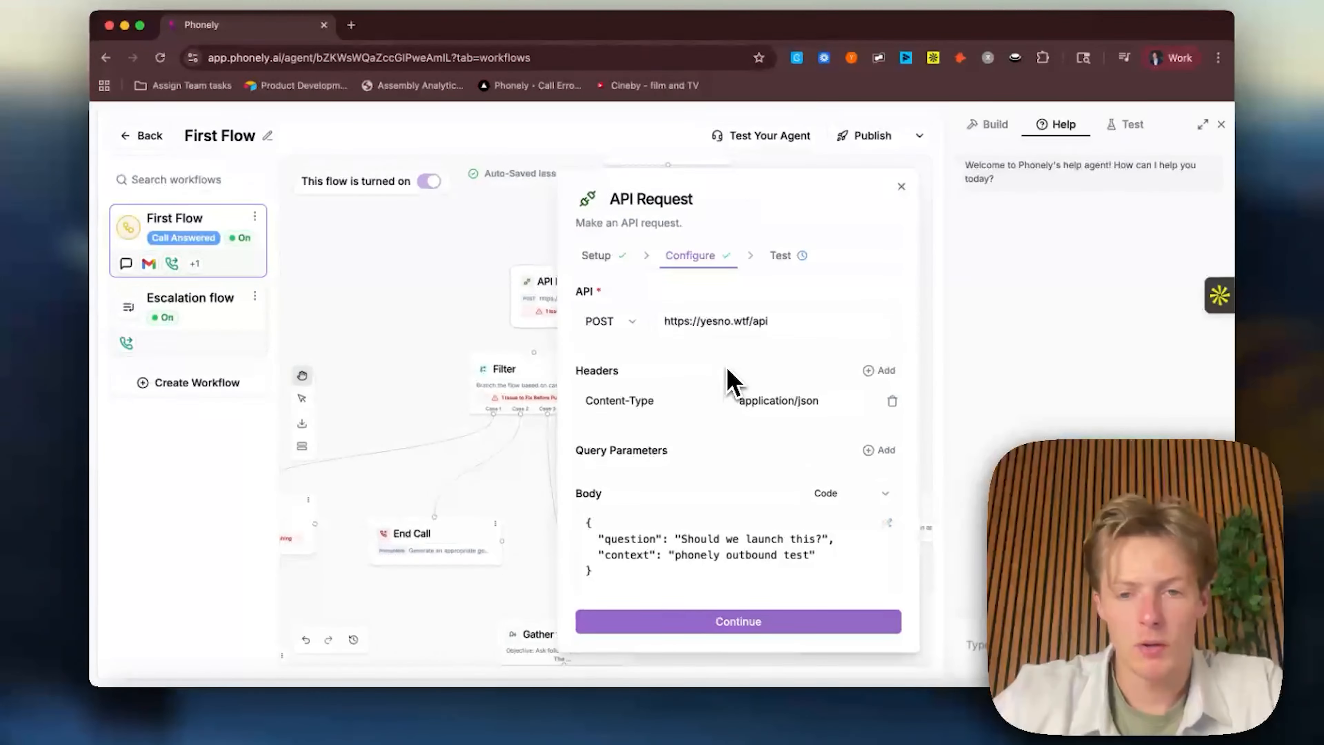
pyautogui.scroll(-1, 735, 407)
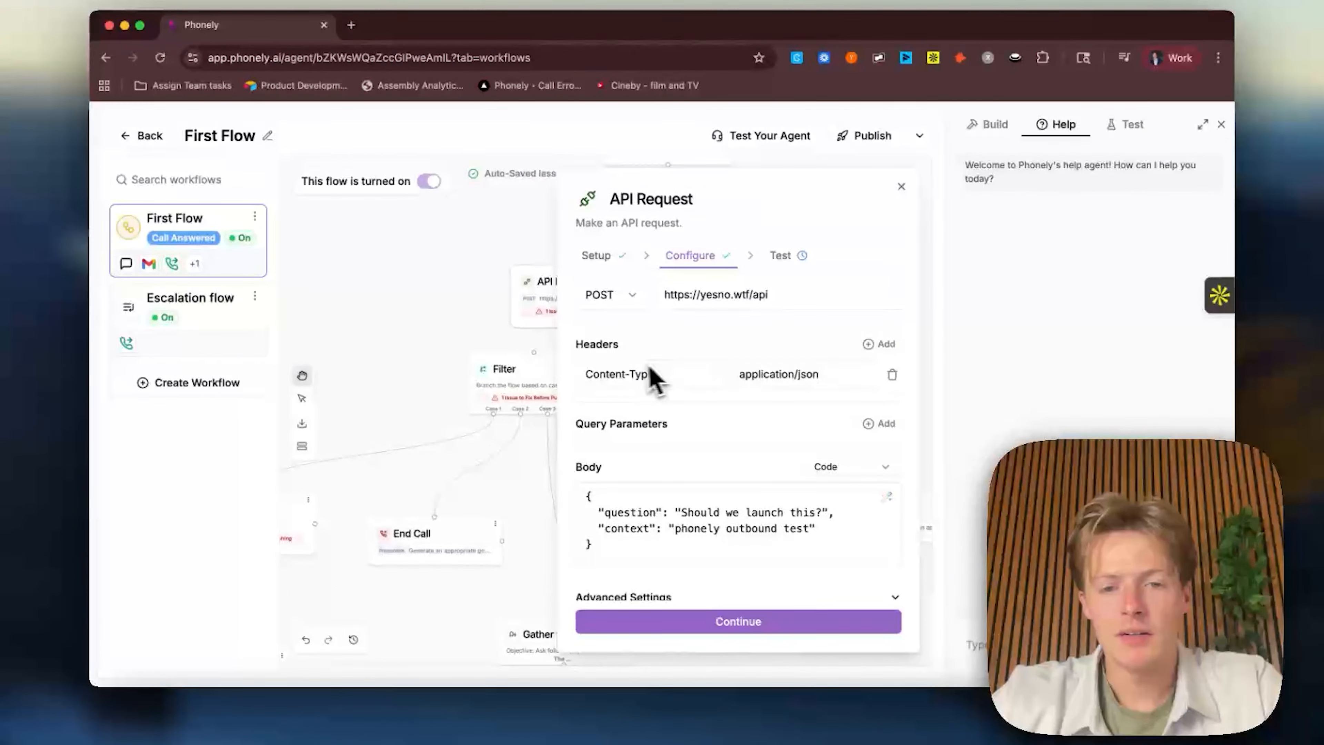
pyautogui.scroll(-1, 646, 376)
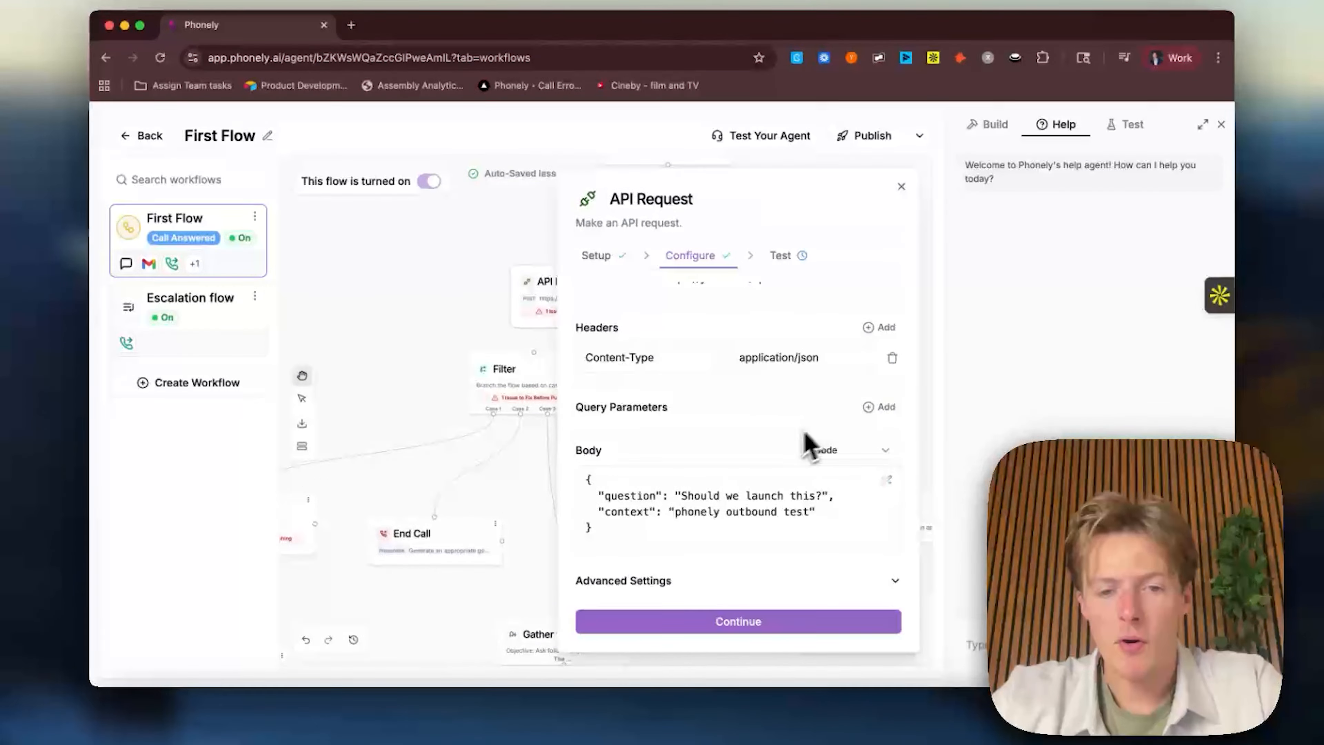
pyautogui.click(834, 452)
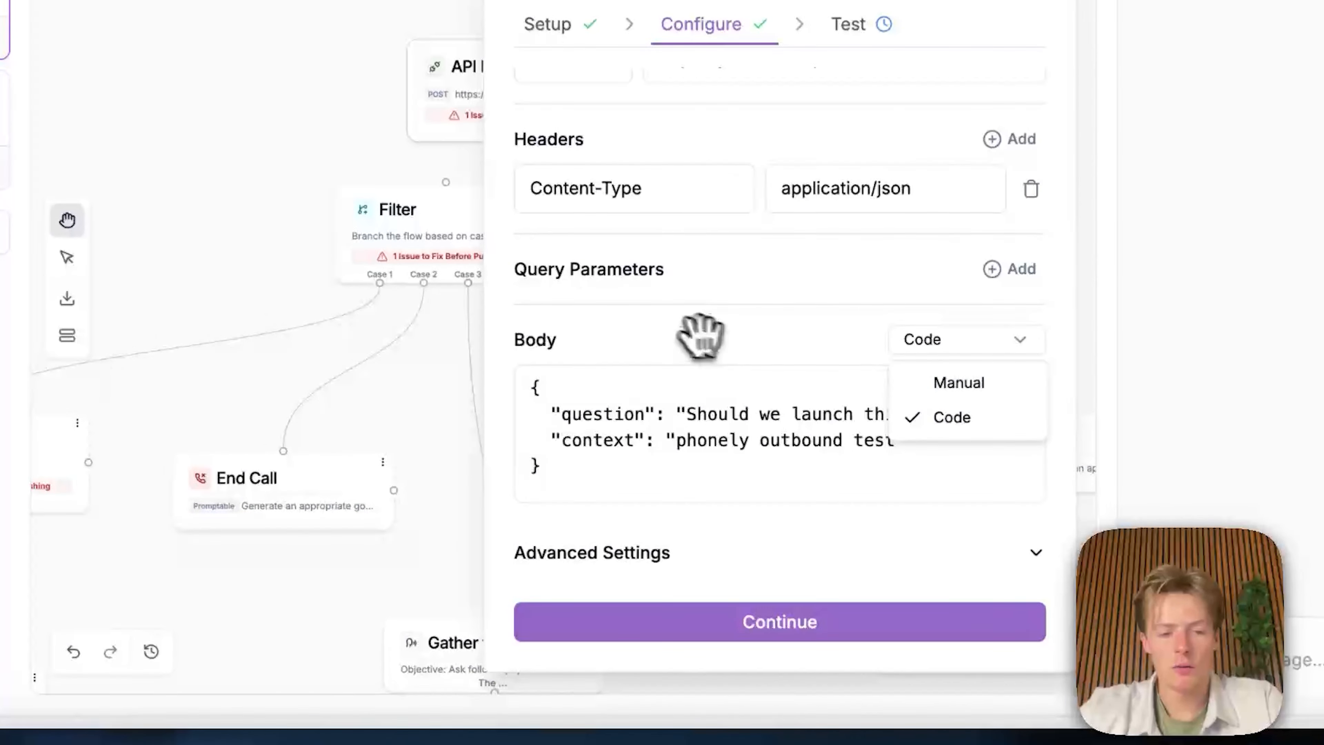
pyautogui.click(698, 338)
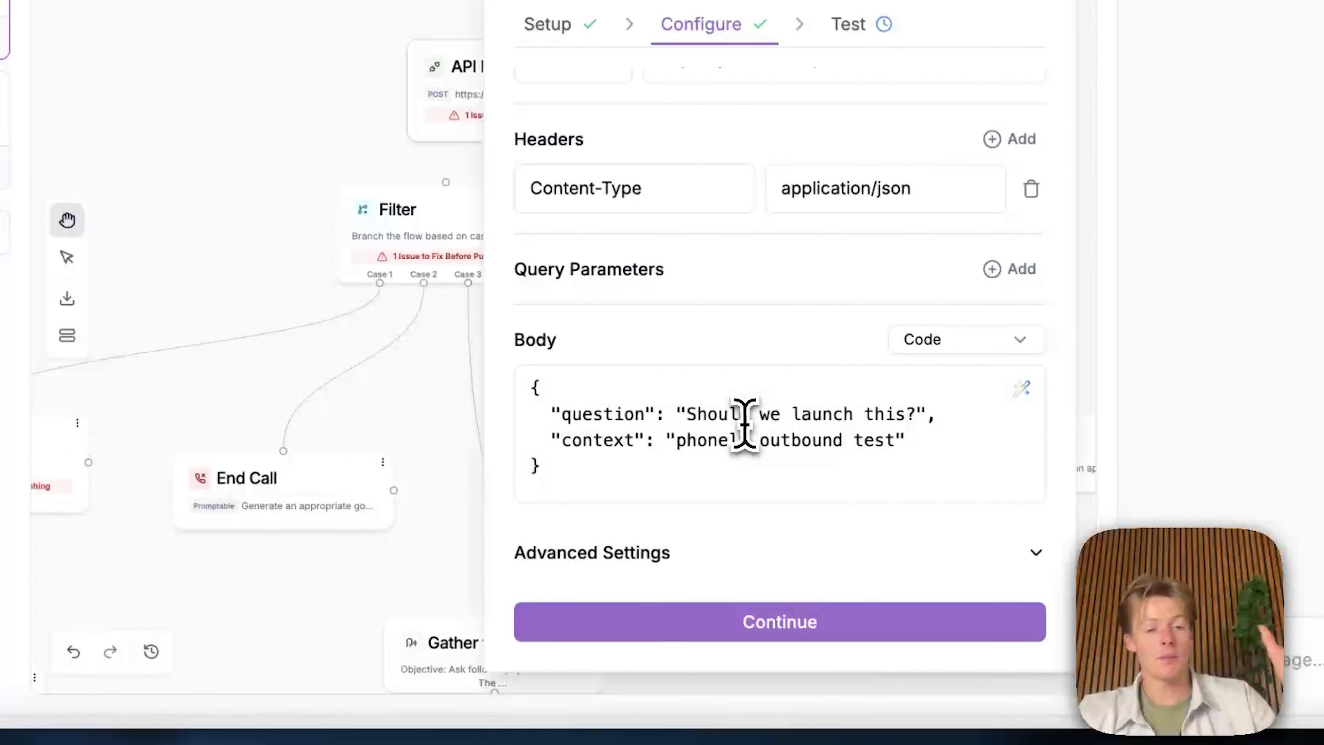
# Step: Replace the question value in the request body with the urgency_level variable from the urgency assessment block
pyautogui.click(746, 424)
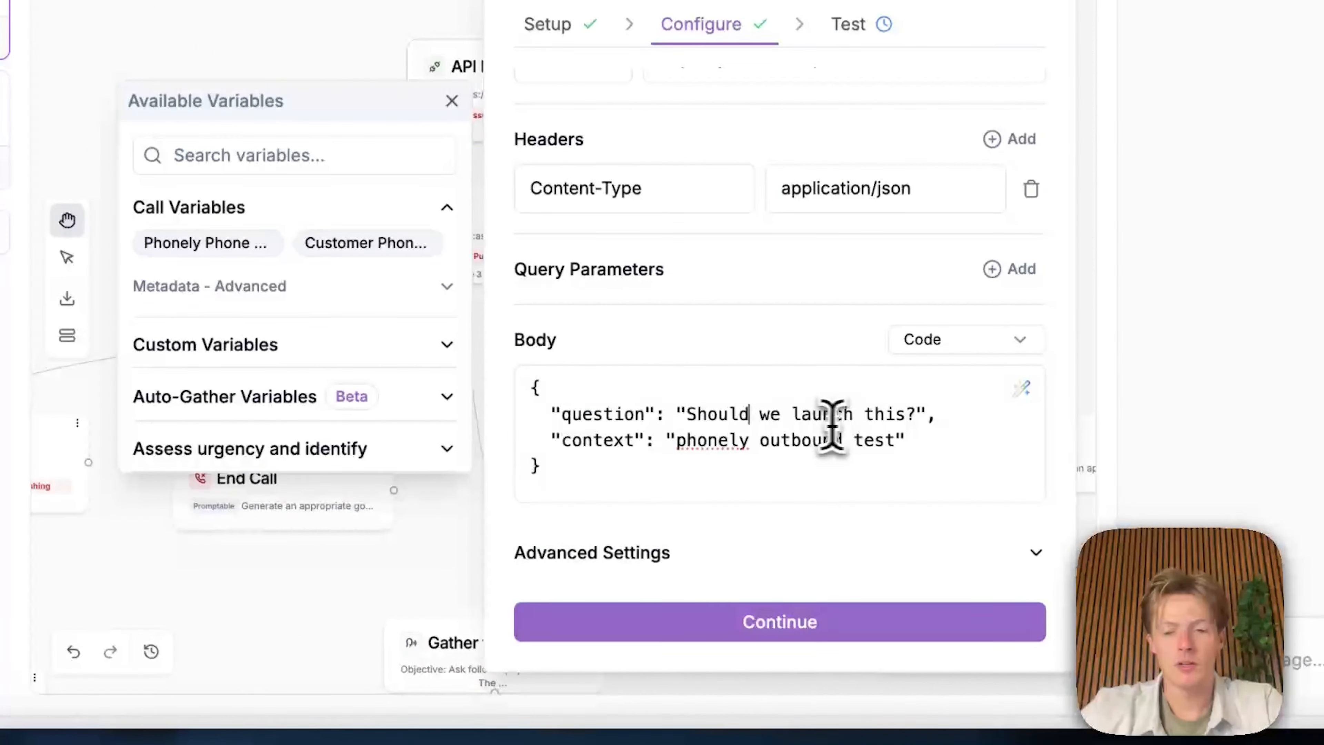
pyautogui.moveTo(909, 412); pyautogui.dragTo(698, 412)
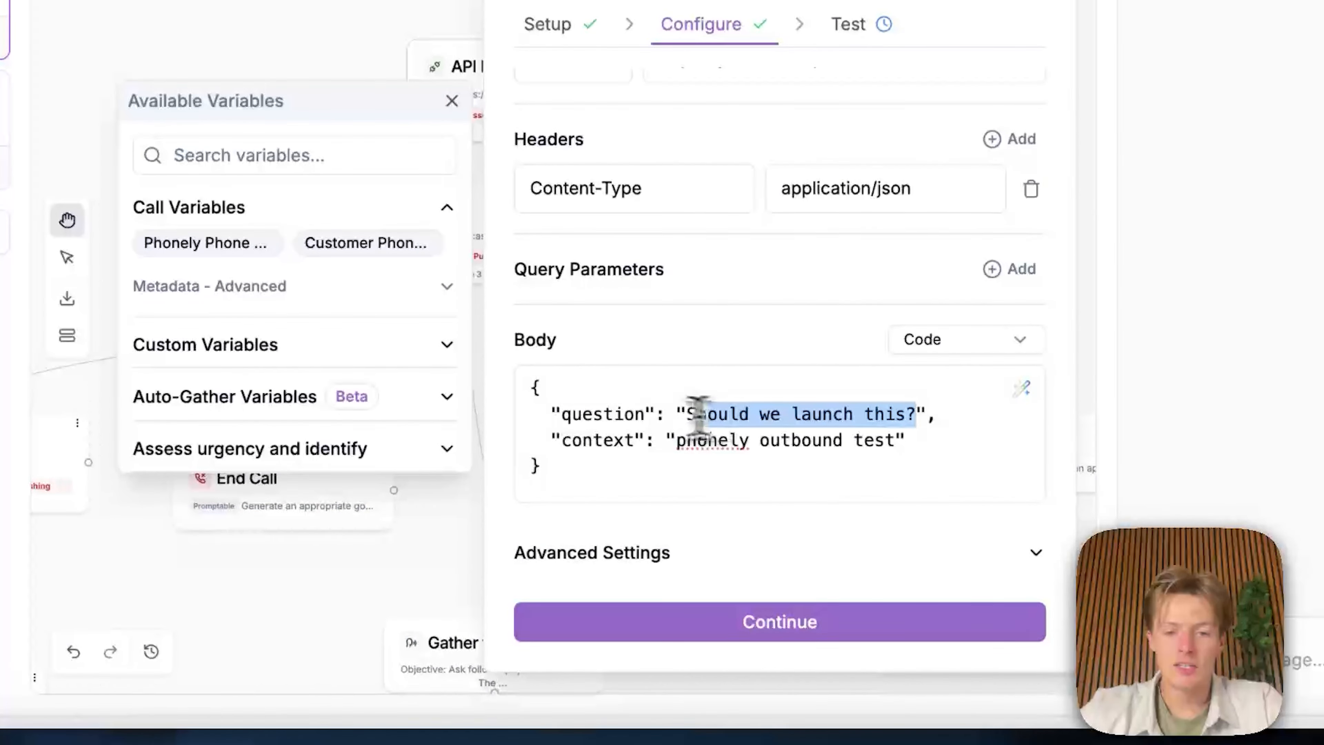
pyautogui.press('BackSpace')
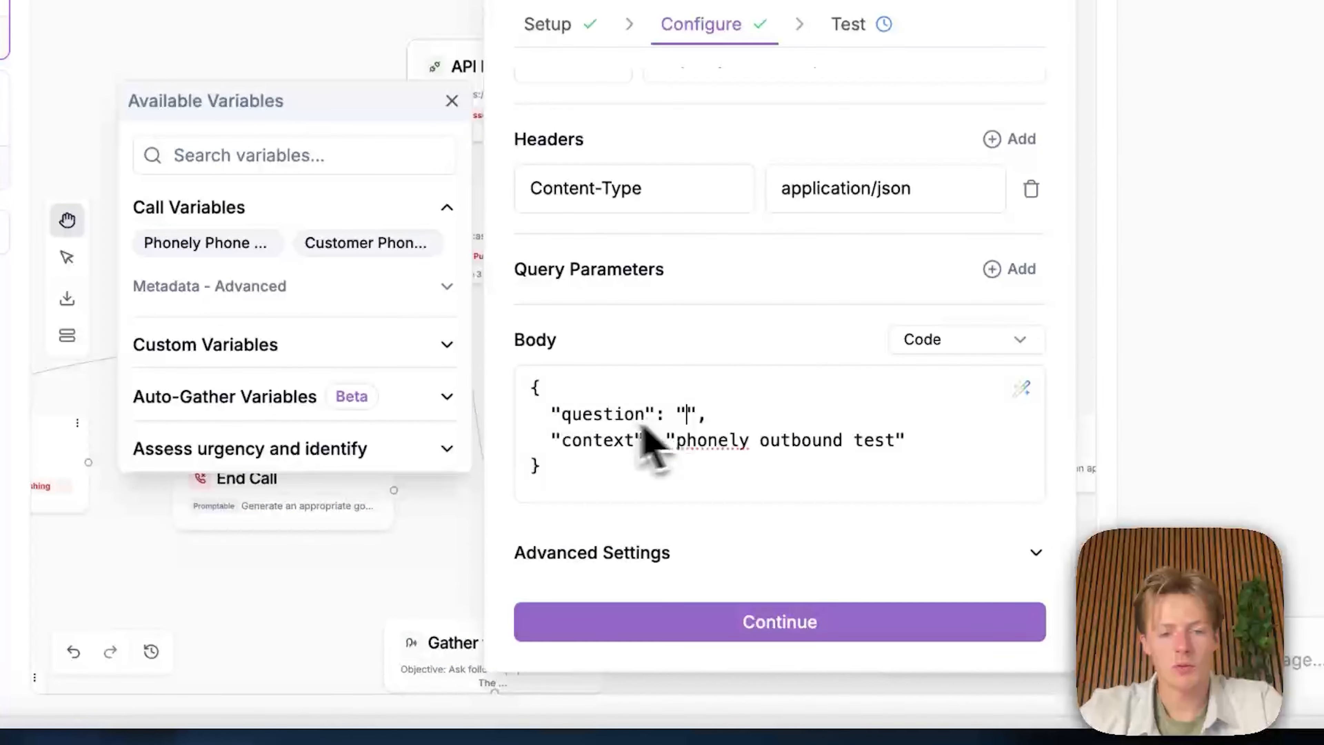
pyautogui.click(391, 454)
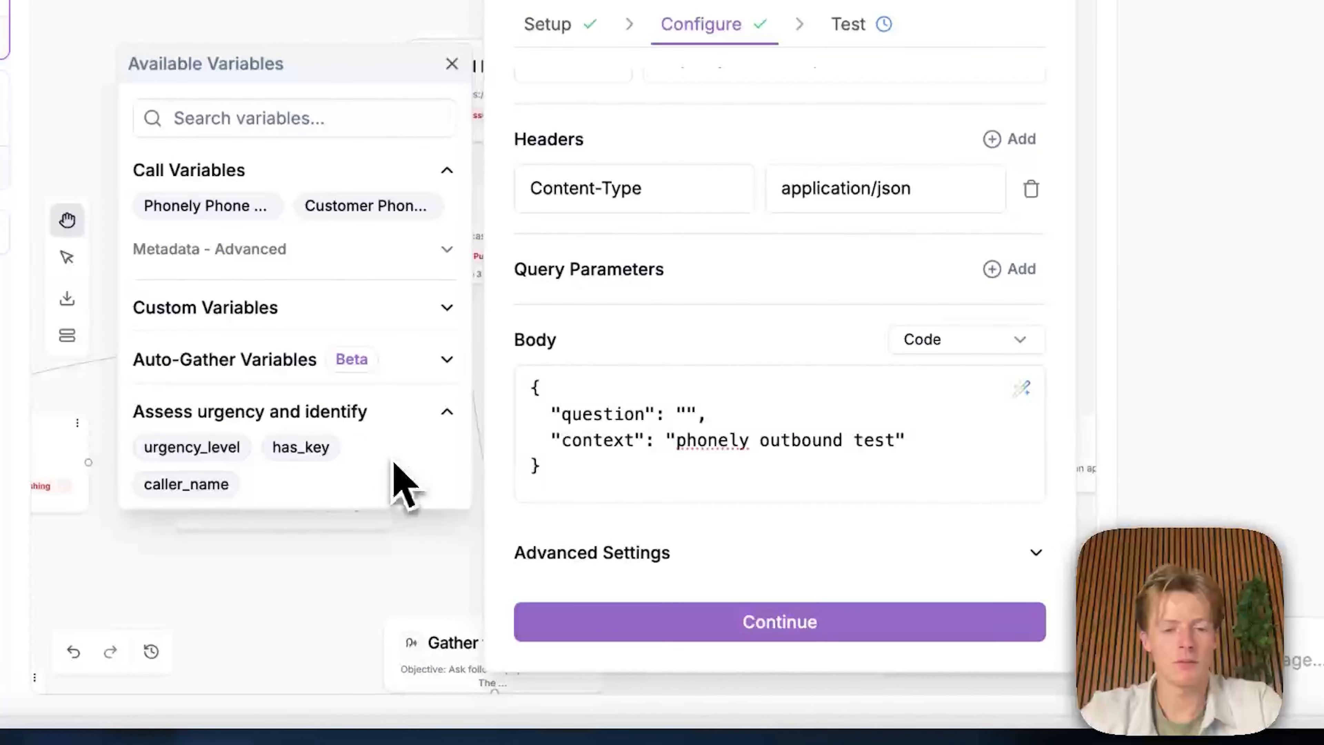
pyautogui.click(191, 449)
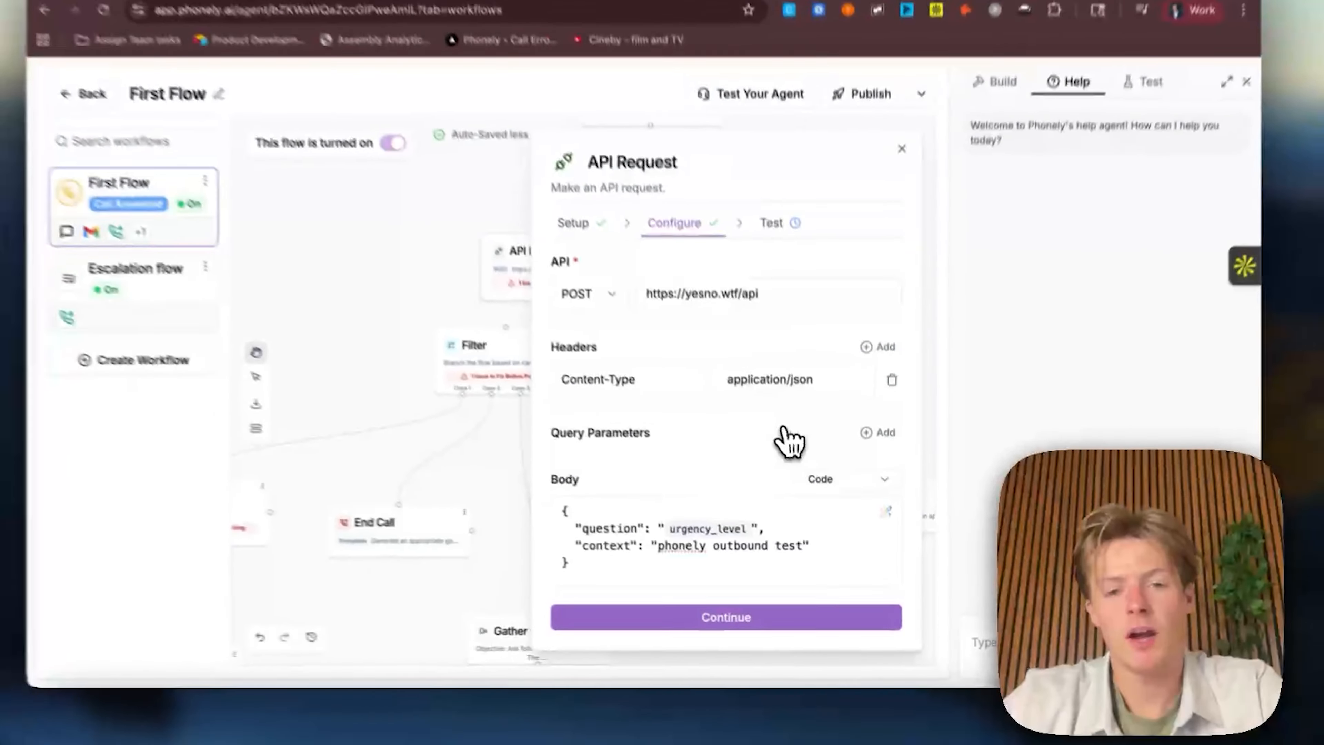
# Step: Continue to the API Request's test stage and replace the question variable in the test body with "test"
pyautogui.click(725, 629)
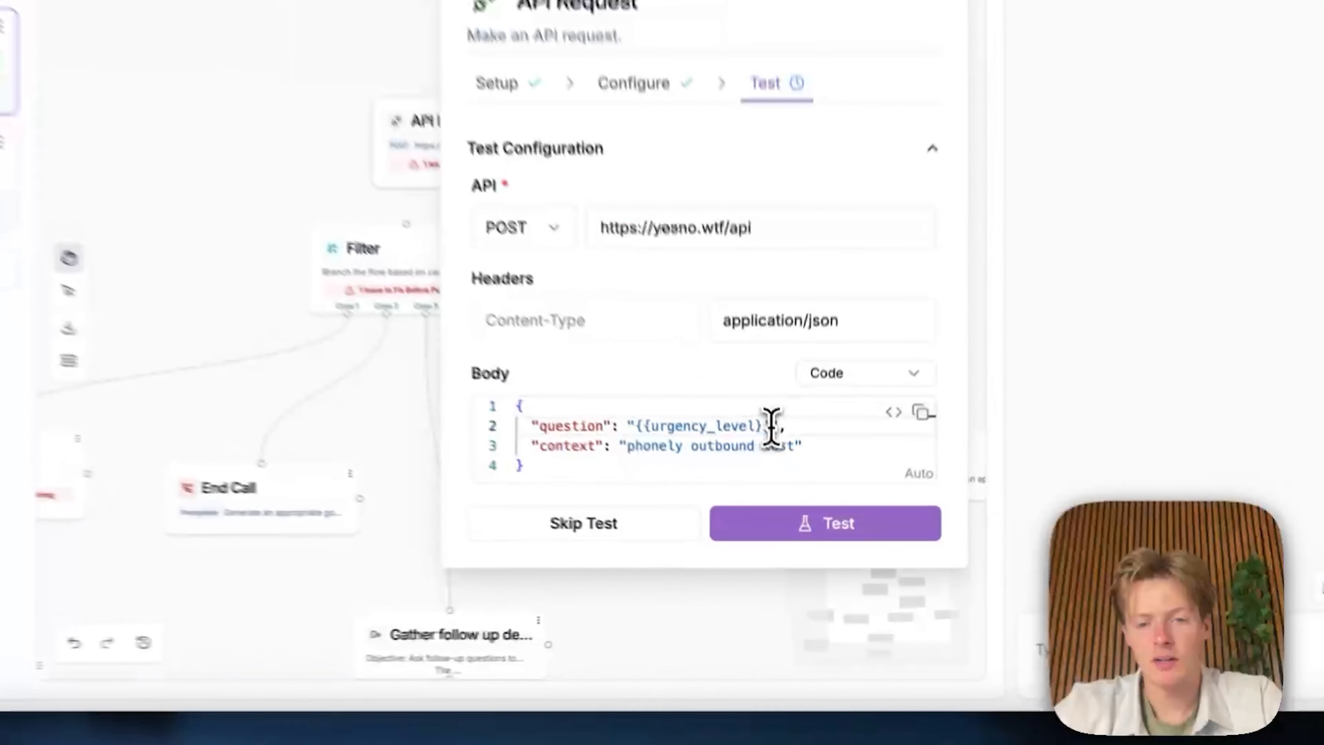
pyautogui.moveTo(786, 491); pyautogui.dragTo(693, 491)
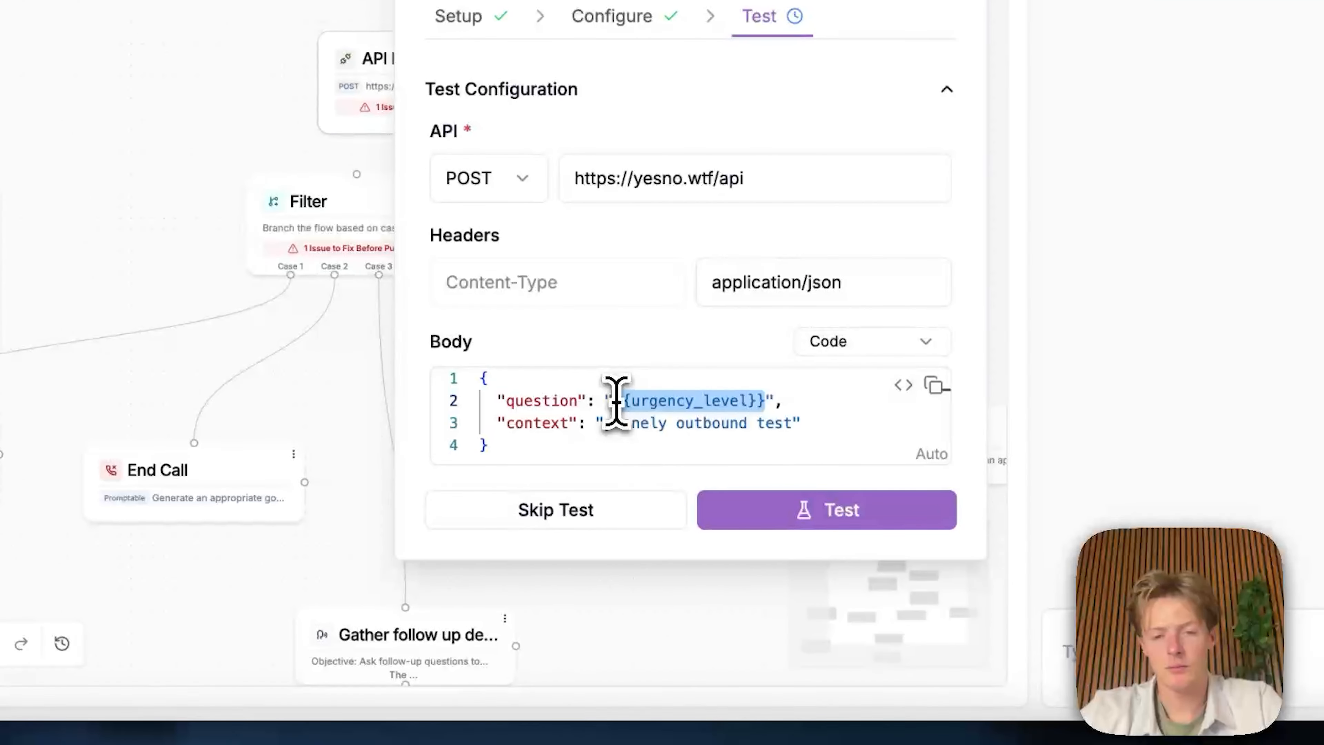
pyautogui.press('BackSpace')
pyautogui.write('test')
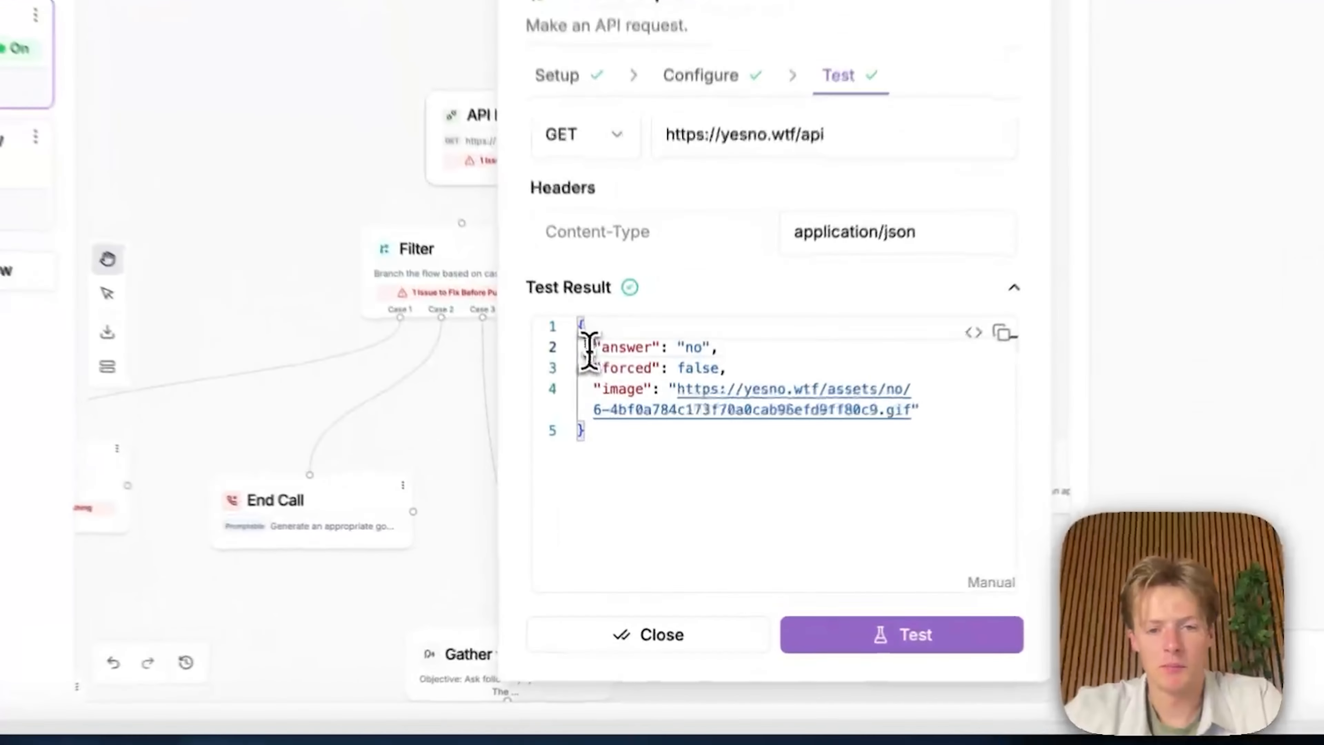
# Step: Examine the JSON test result of the API request, especially the answer field and its value
pyautogui.moveTo(616, 436); pyautogui.dragTo(722, 515)
pyautogui.click(721, 515)
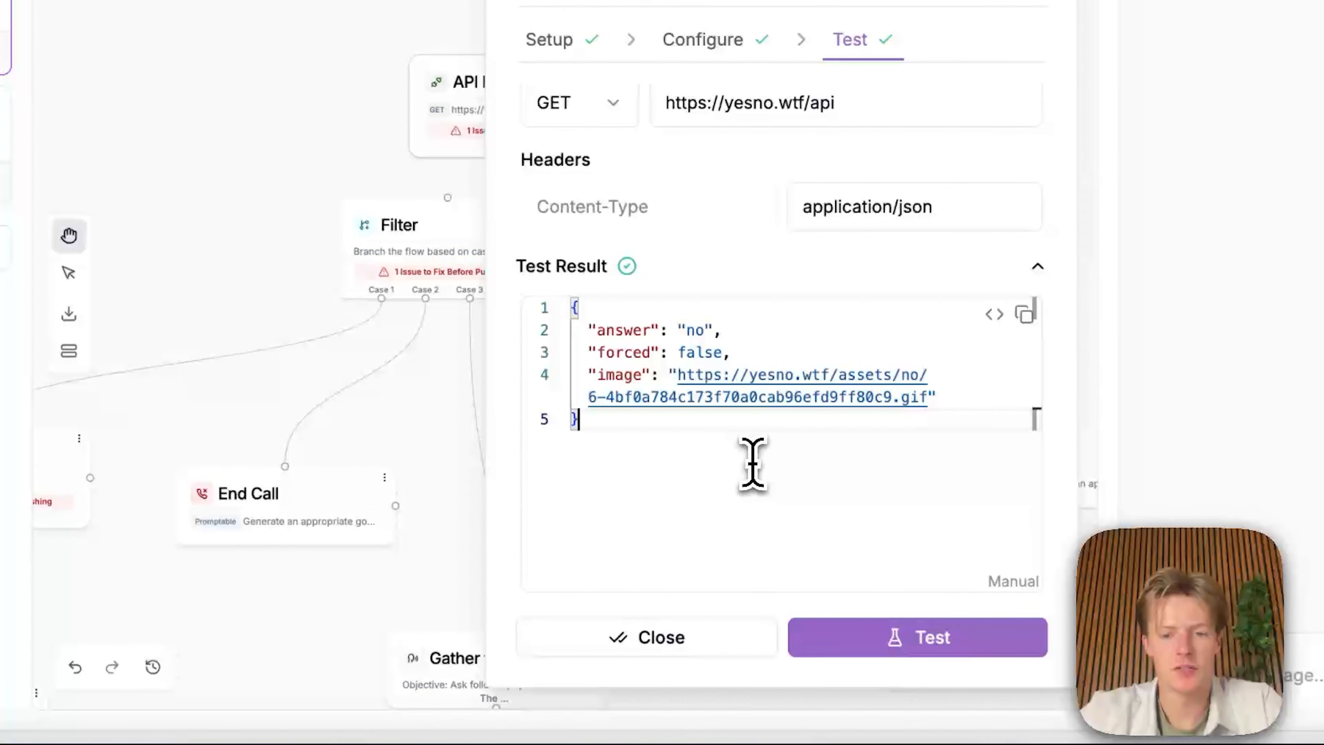
pyautogui.moveTo(687, 330); pyautogui.dragTo(728, 346)
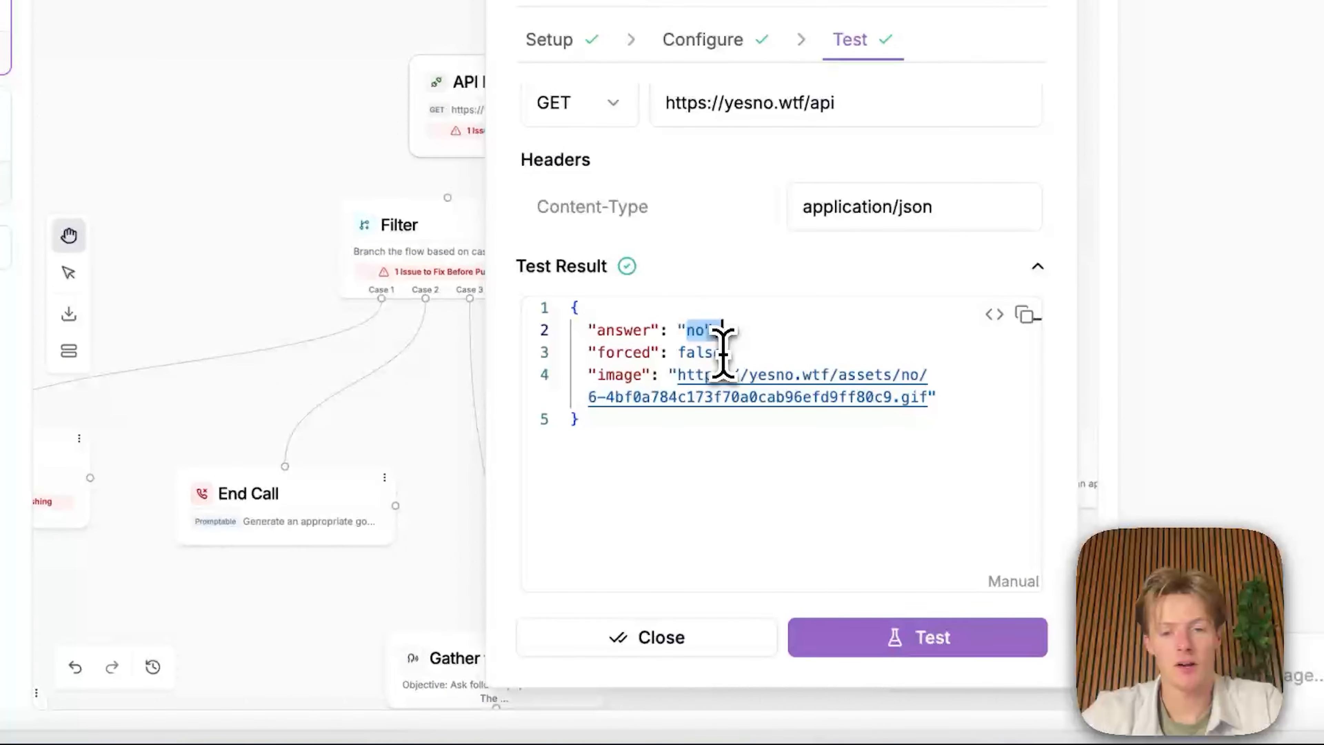
pyautogui.moveTo(598, 330); pyautogui.dragTo(651, 329)
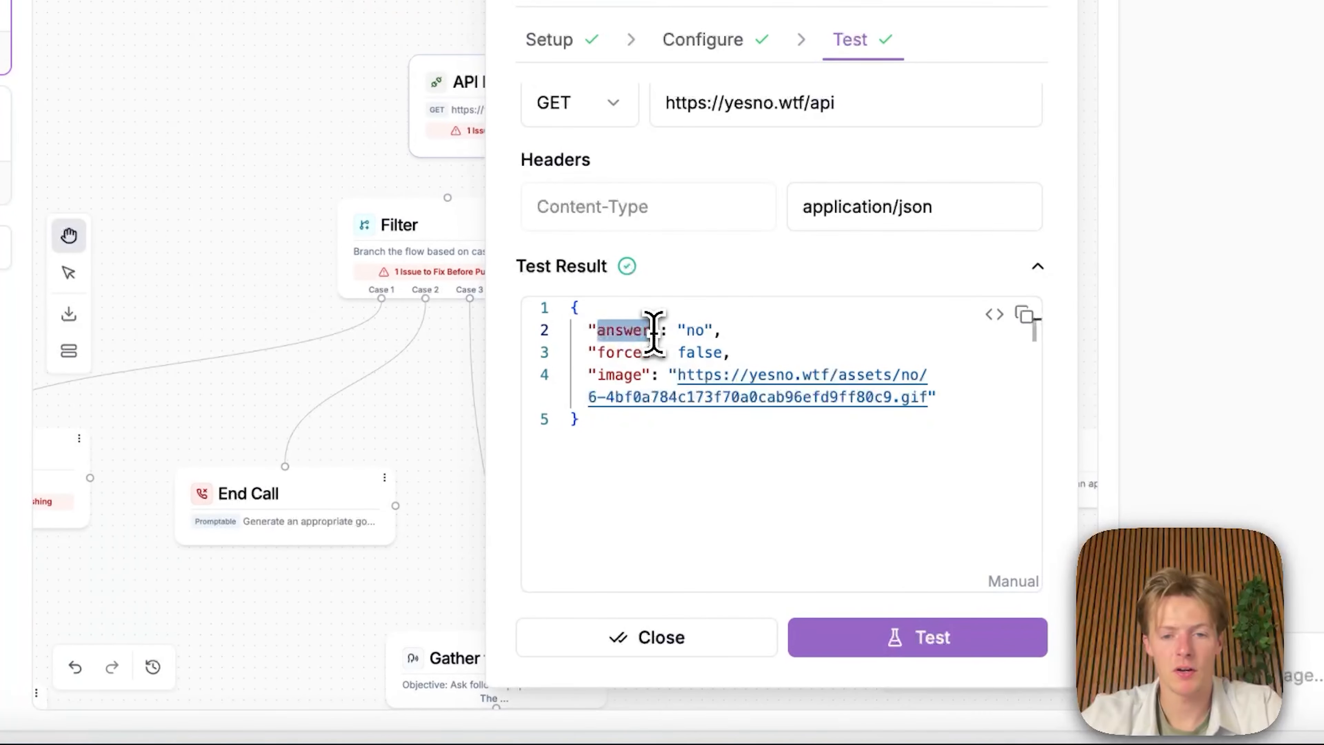
pyautogui.click(595, 332)
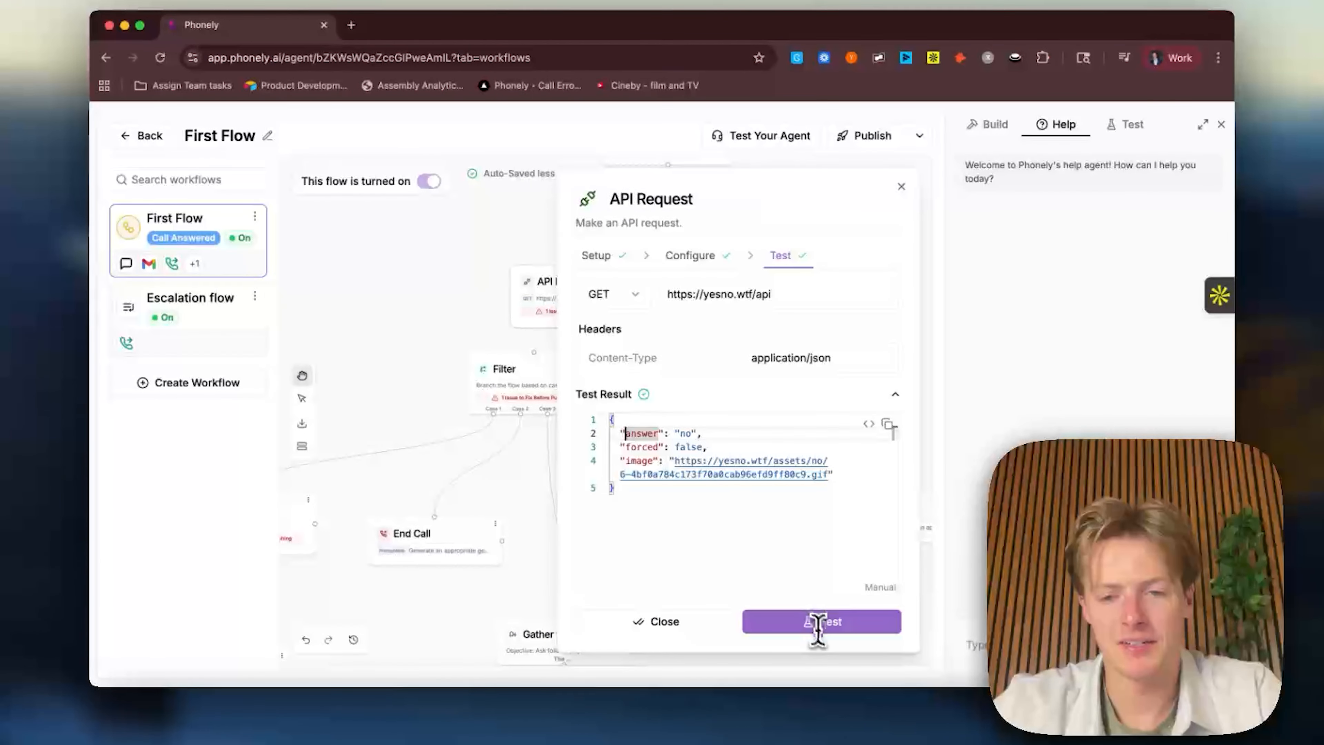
# Step: Close the API Request settings and connect the block's output to the input of the Filter block
pyautogui.click(902, 188)
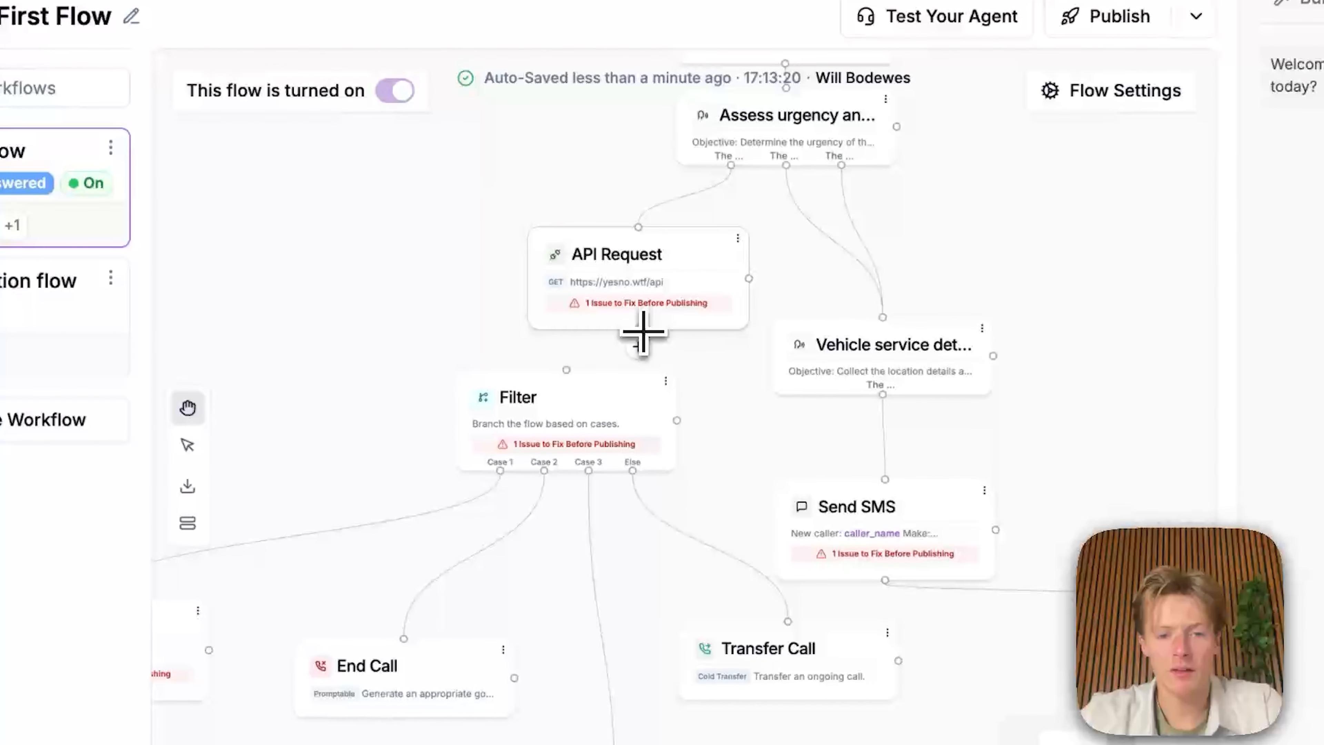
pyautogui.moveTo(643, 332); pyautogui.dragTo(567, 368)
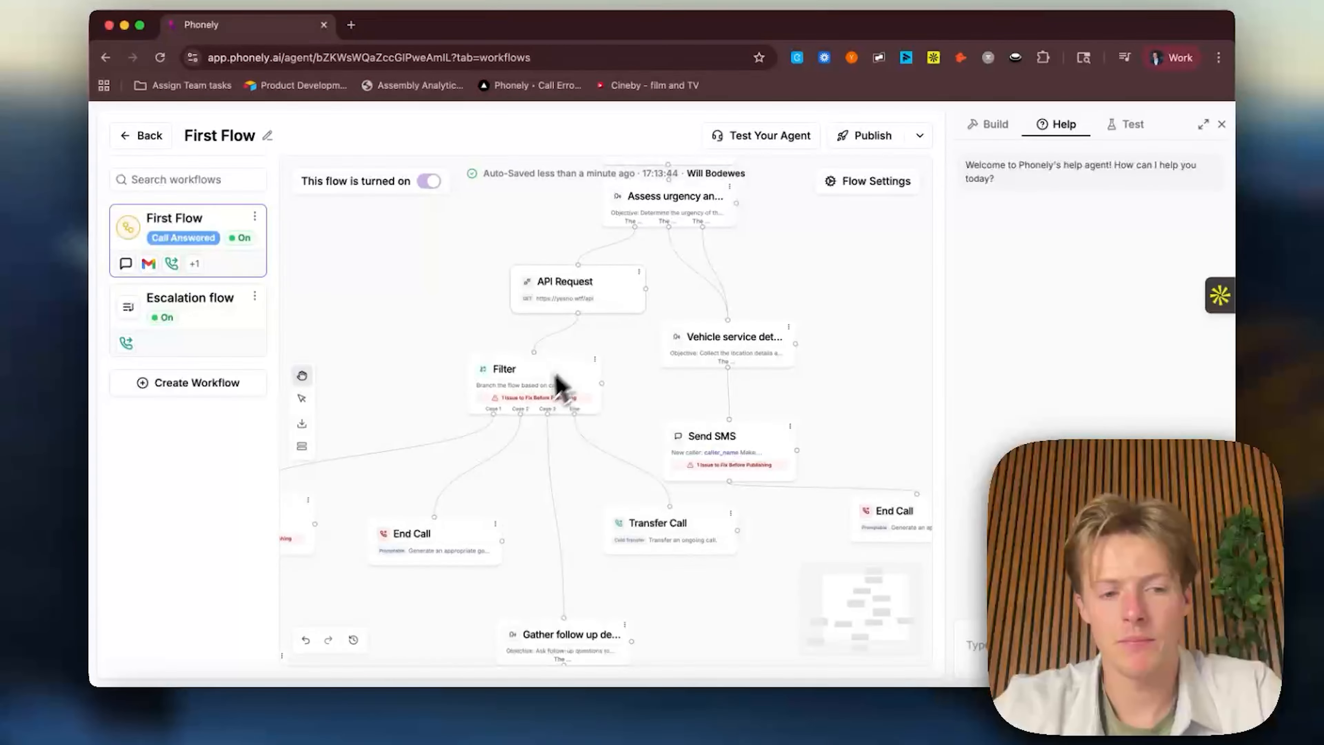
# Step: Replace the invalid variable in Case 1's condition of the Filter with answer, and expand the API Request variables
pyautogui.moveTo(539, 404)
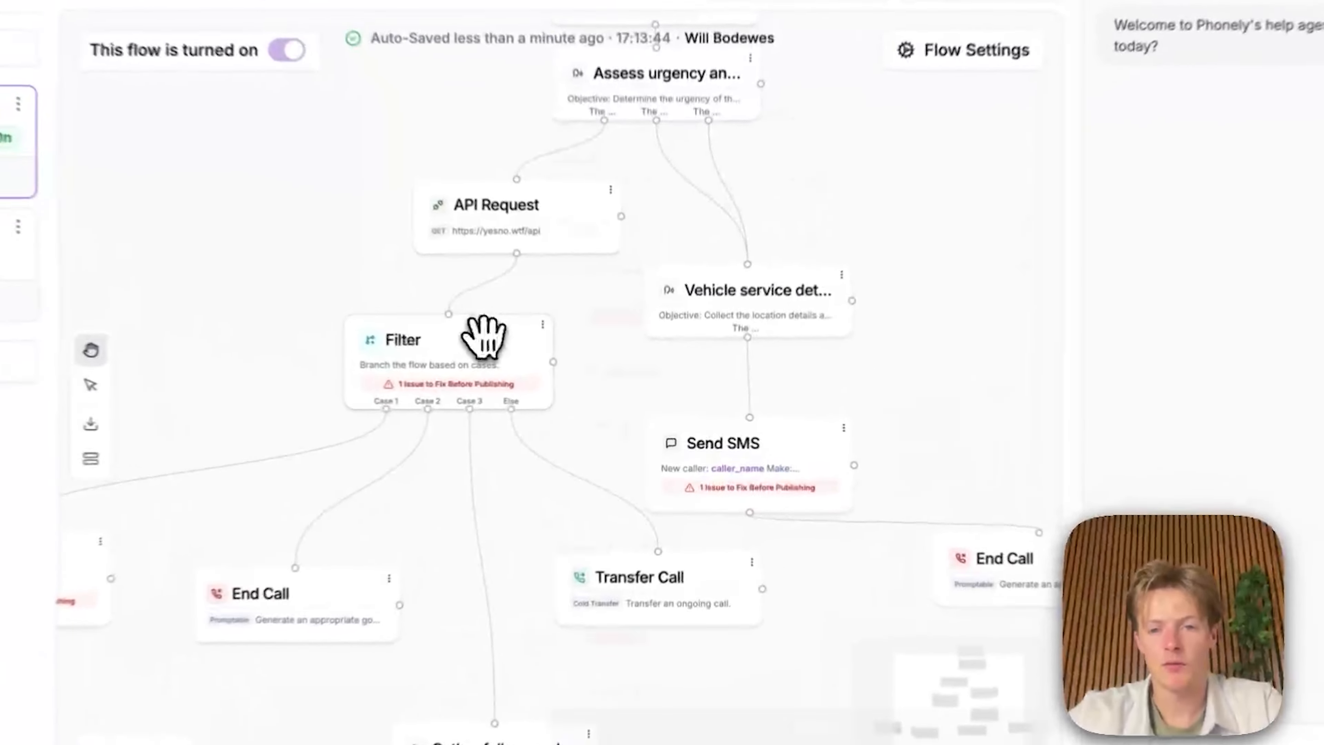
pyautogui.click(547, 372)
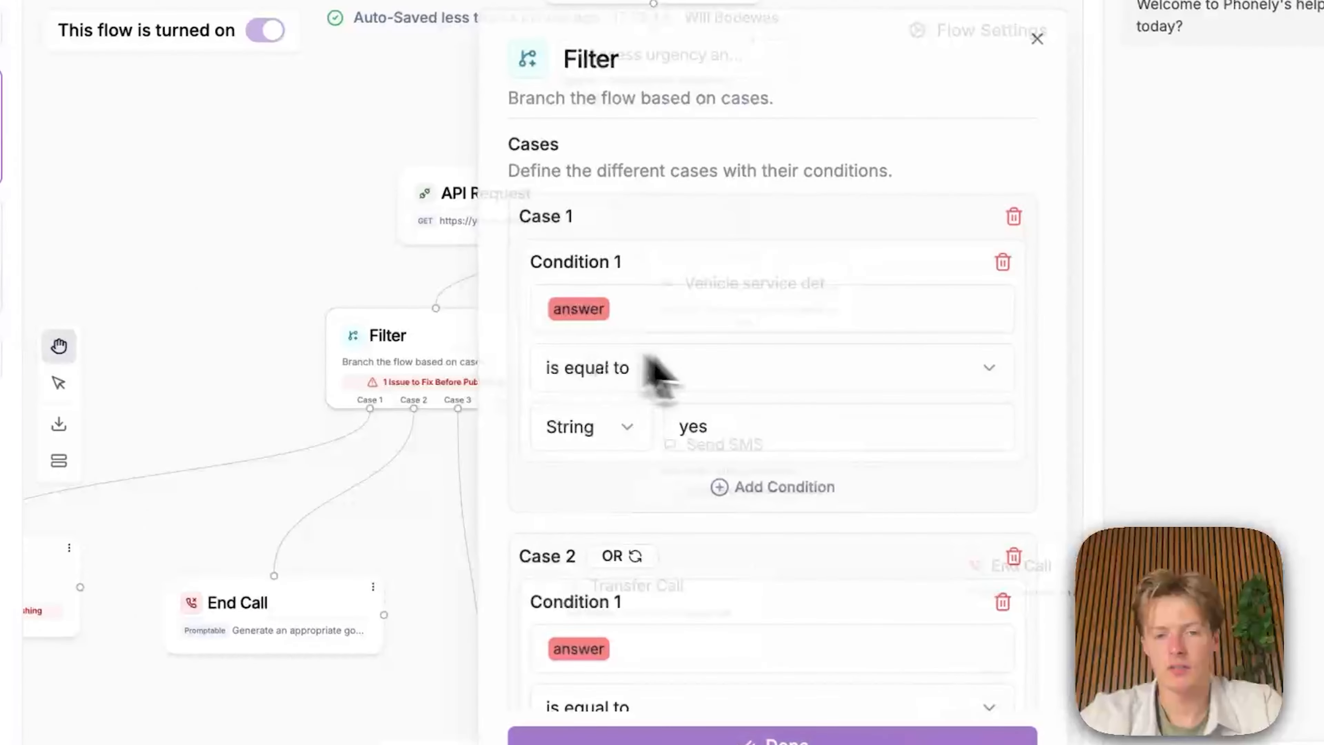
pyautogui.click(612, 308)
pyautogui.press('BackSpace')
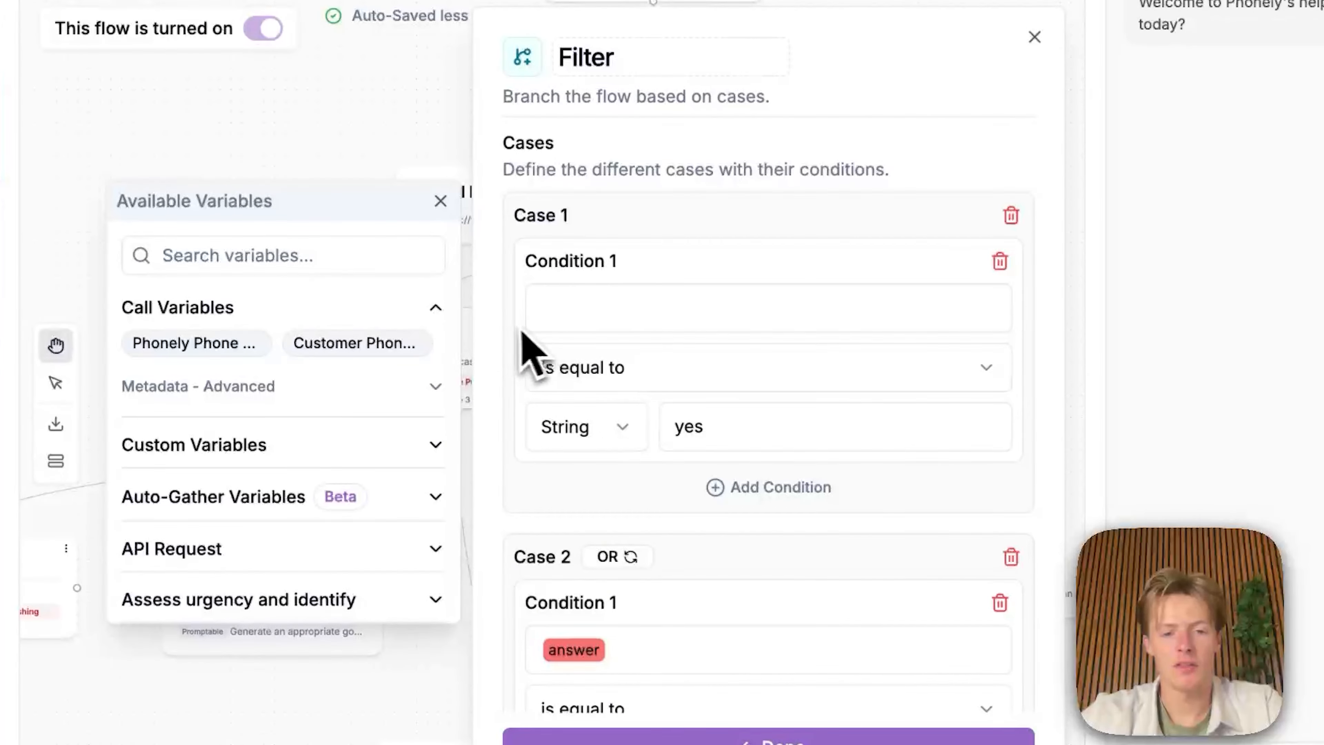
pyautogui.write('@an')
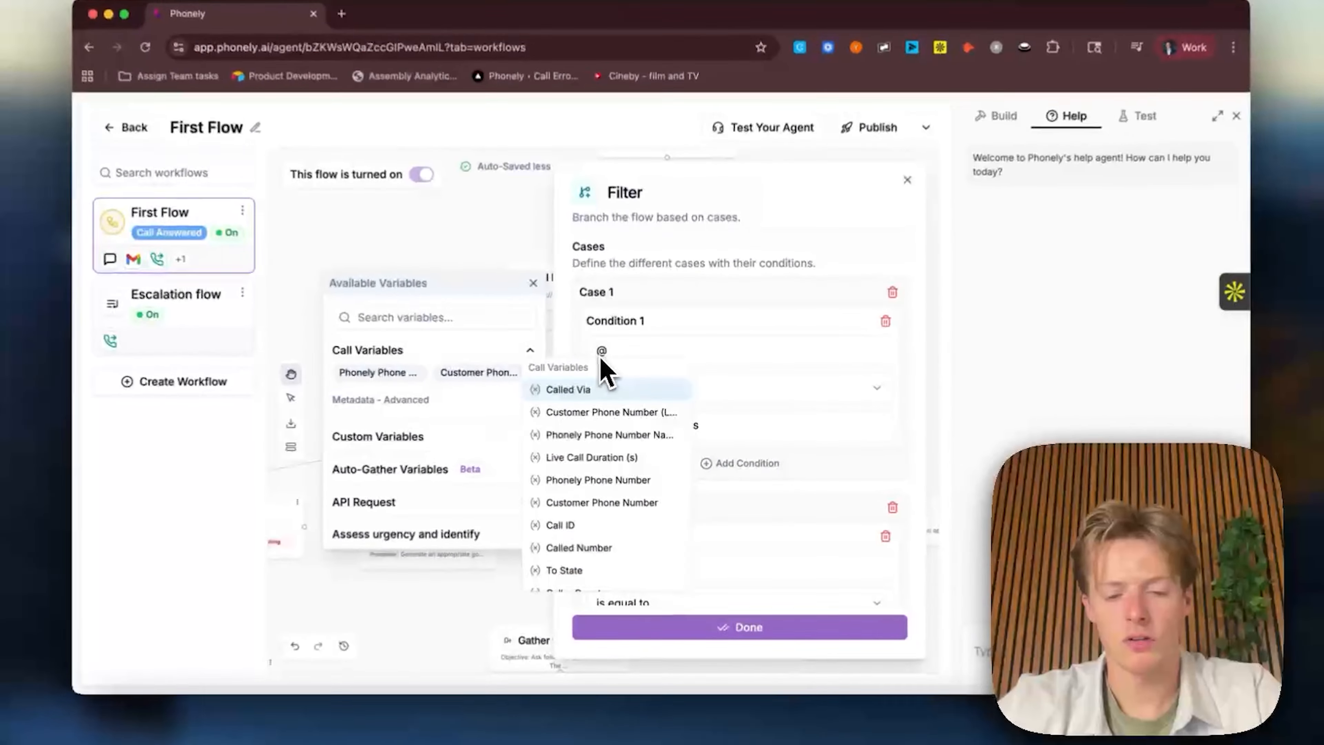
pyautogui.click(578, 389)
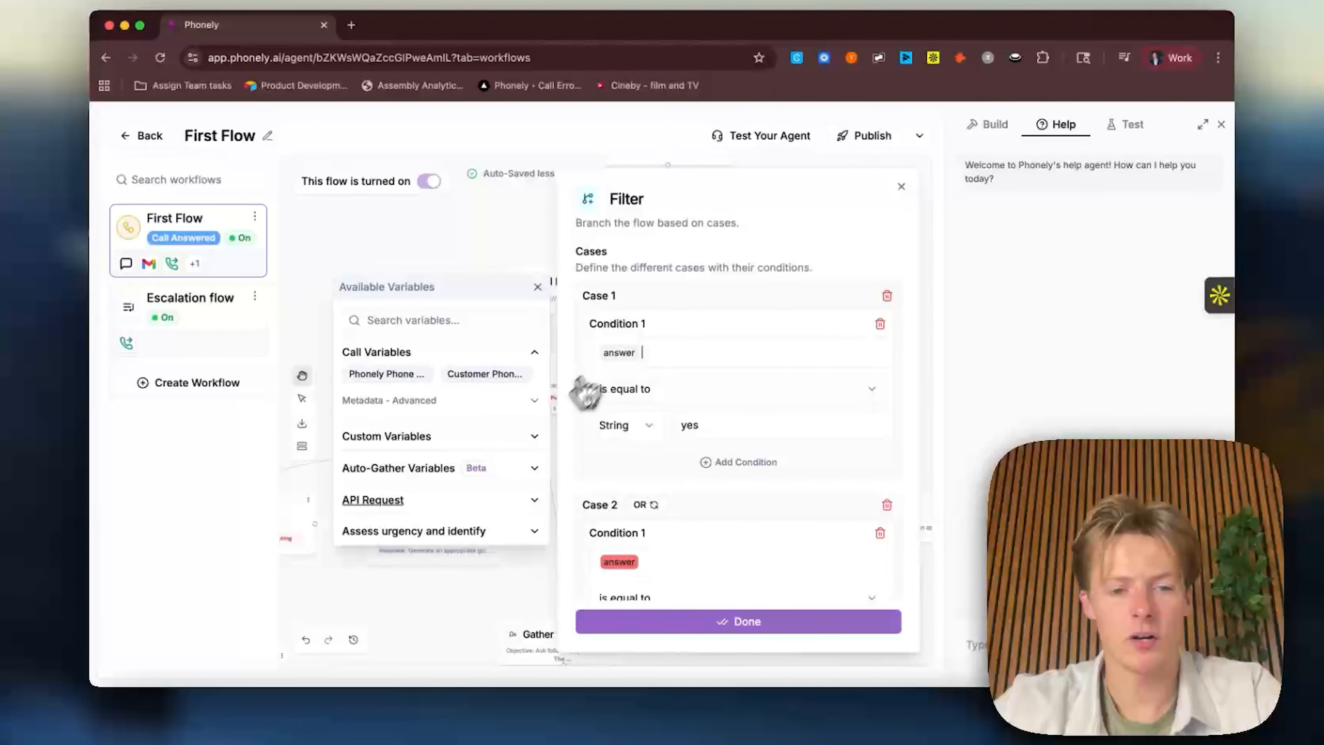
pyautogui.click(461, 490)
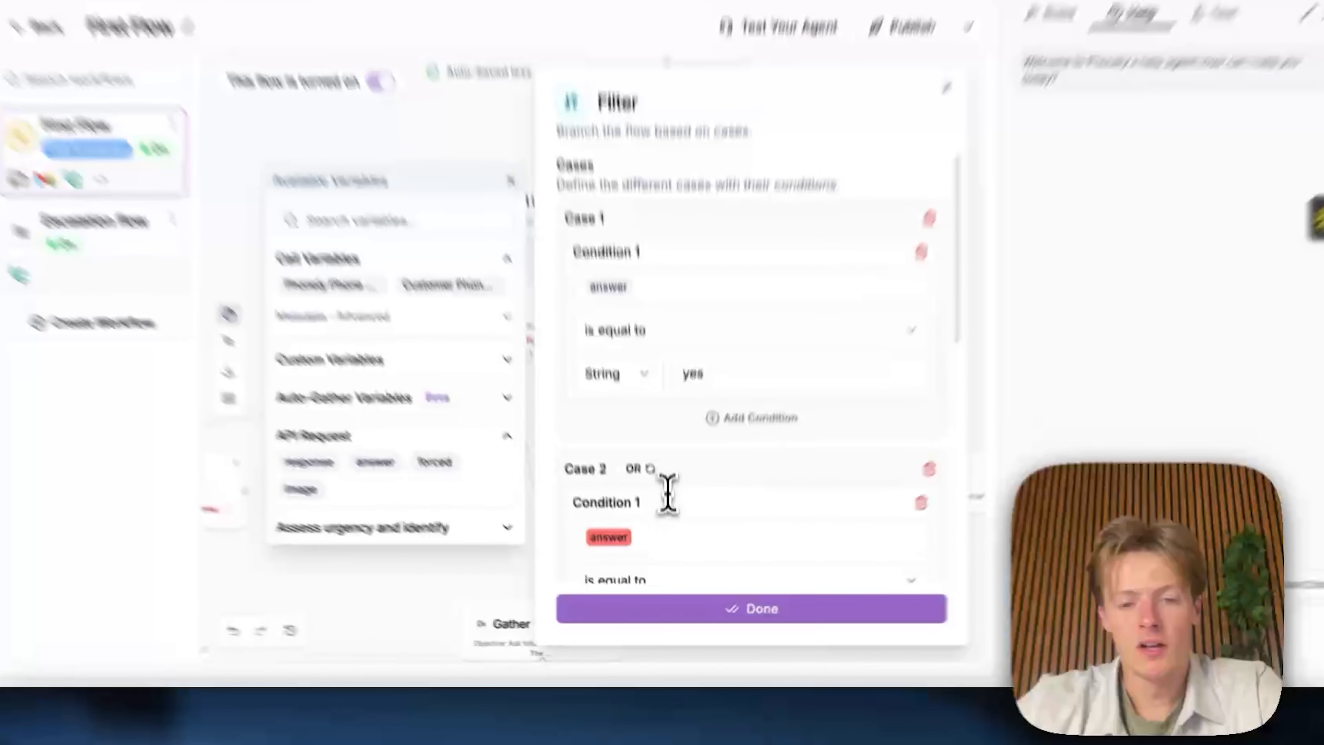
# Step: Replace the invalid variable in the condition of the Filter's Case 2 with the API Request's forced variable
pyautogui.click(660, 557)
pyautogui.press('BackSpace')
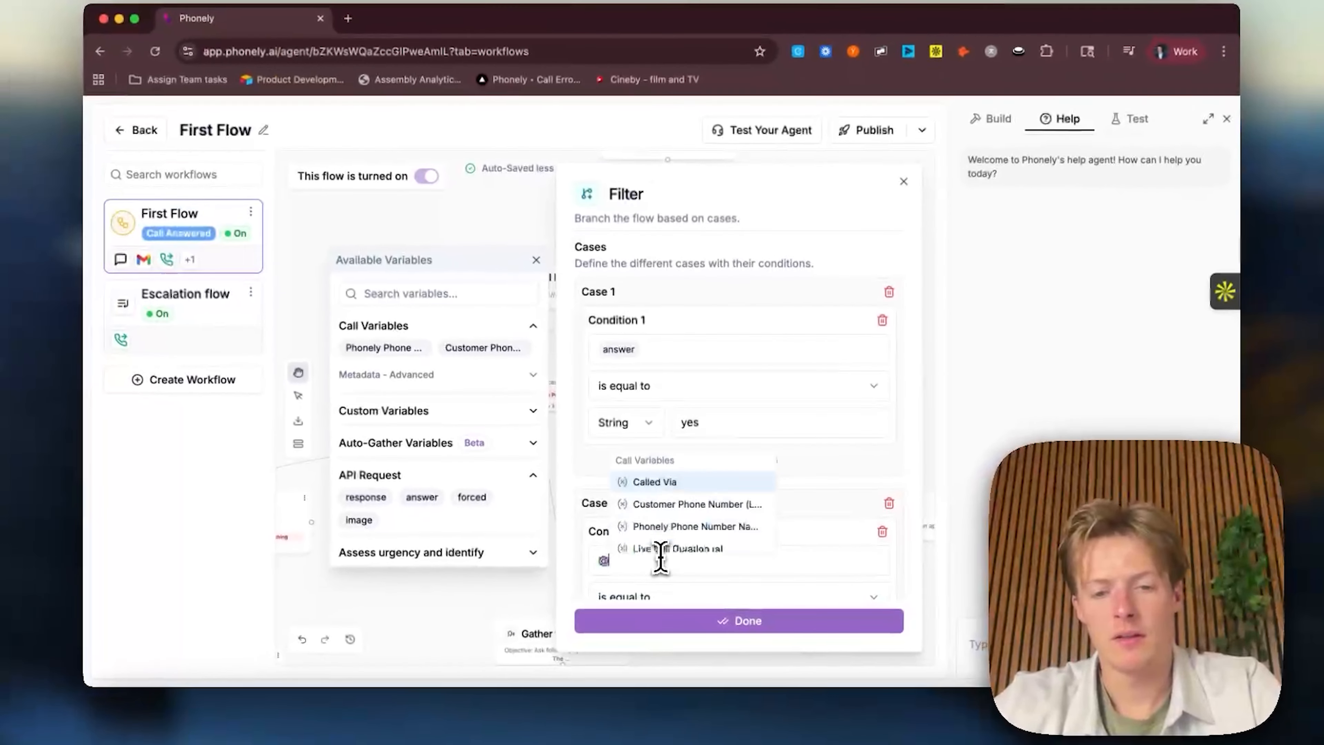
pyautogui.write('@')
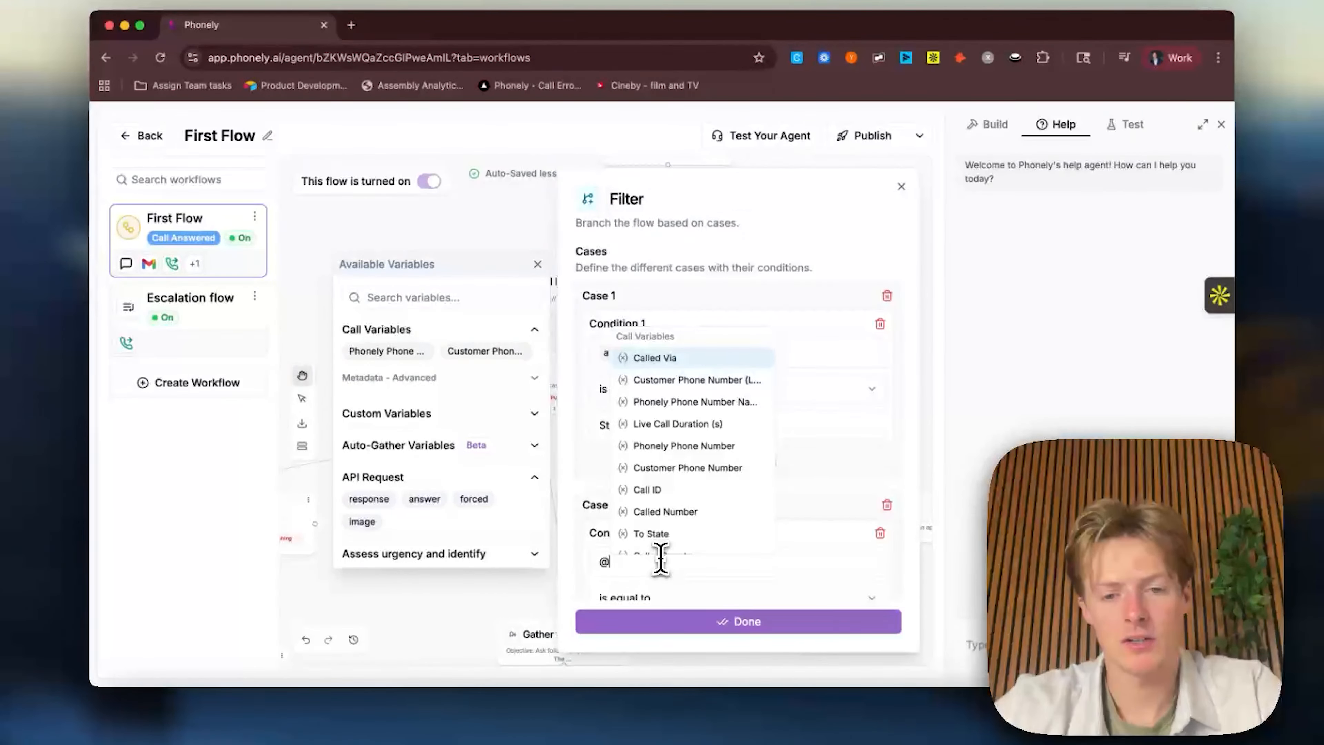
pyautogui.press('BackSpace')
pyautogui.write('@')
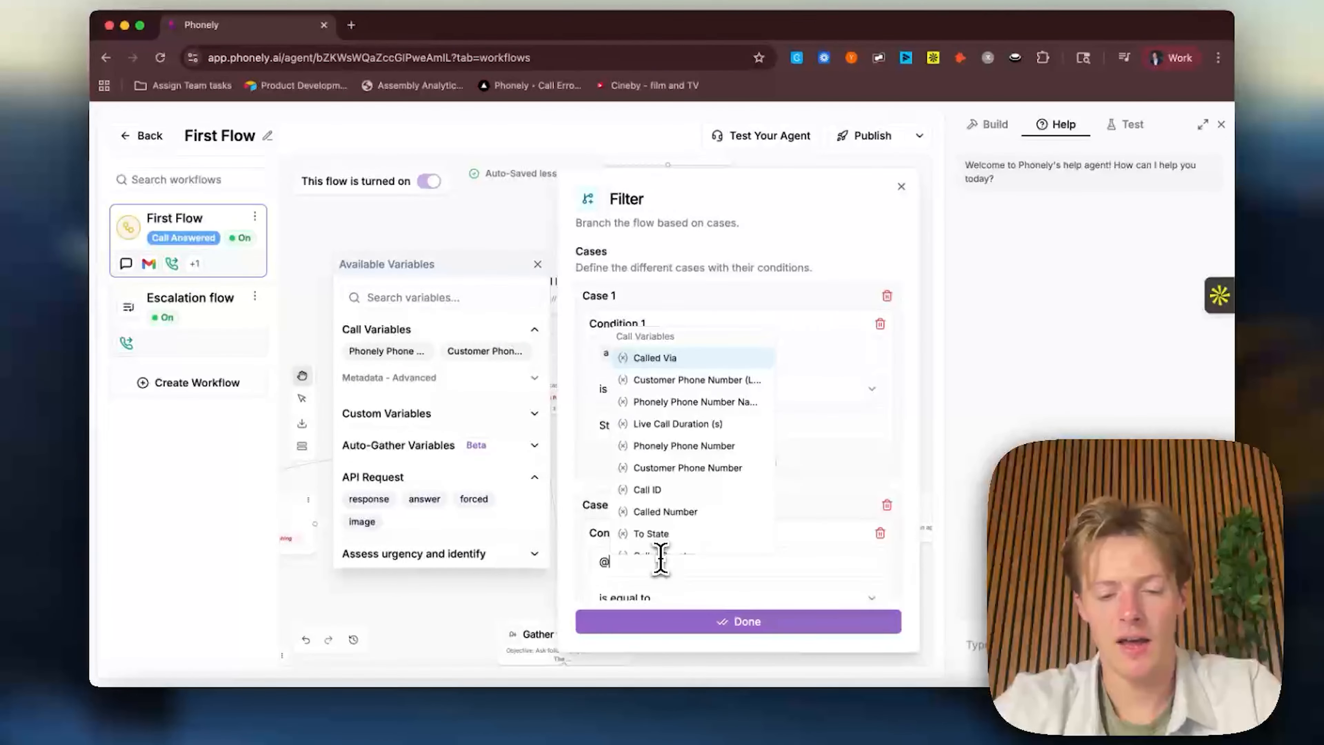
pyautogui.write('forc')
pyautogui.press('Return')
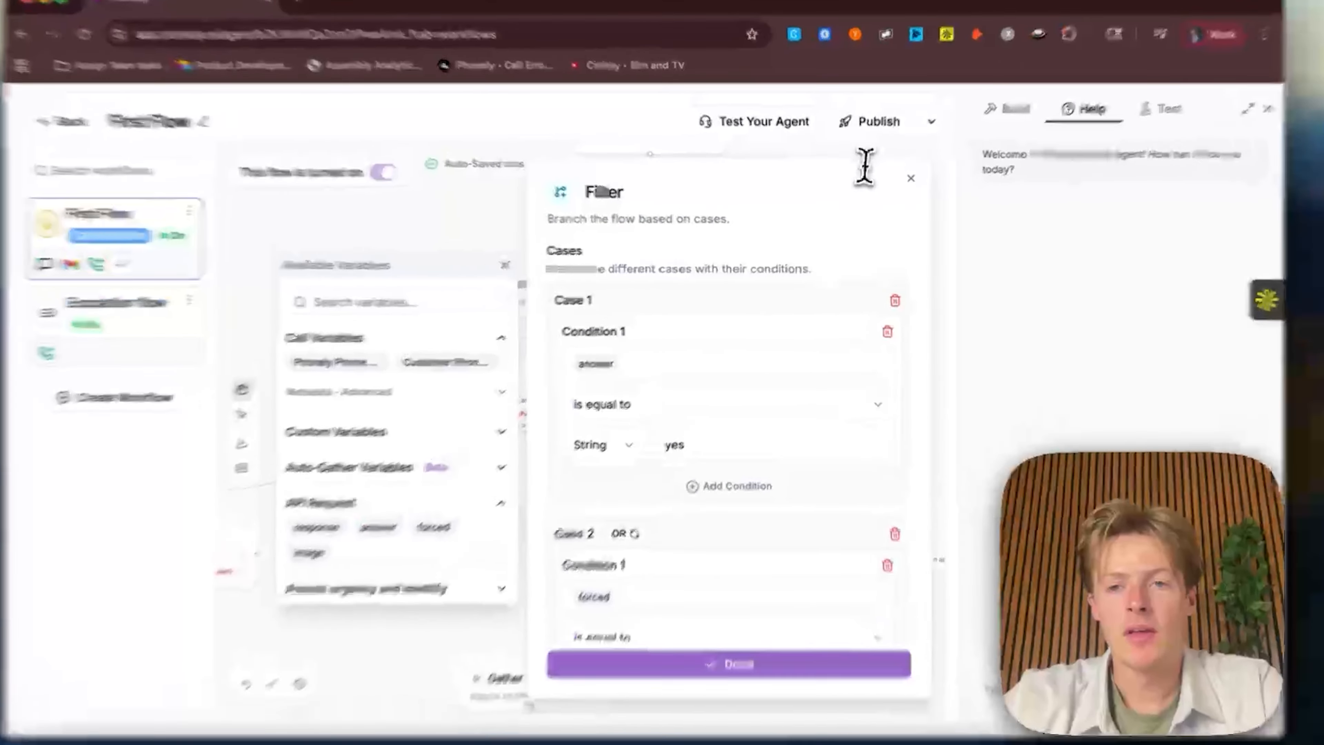
# Step: Close the Filter settings and remove the connection between the API Request and Filter blocks
pyautogui.click(901, 186)
pyautogui.moveTo(409, 458); pyautogui.dragTo(406, 509)
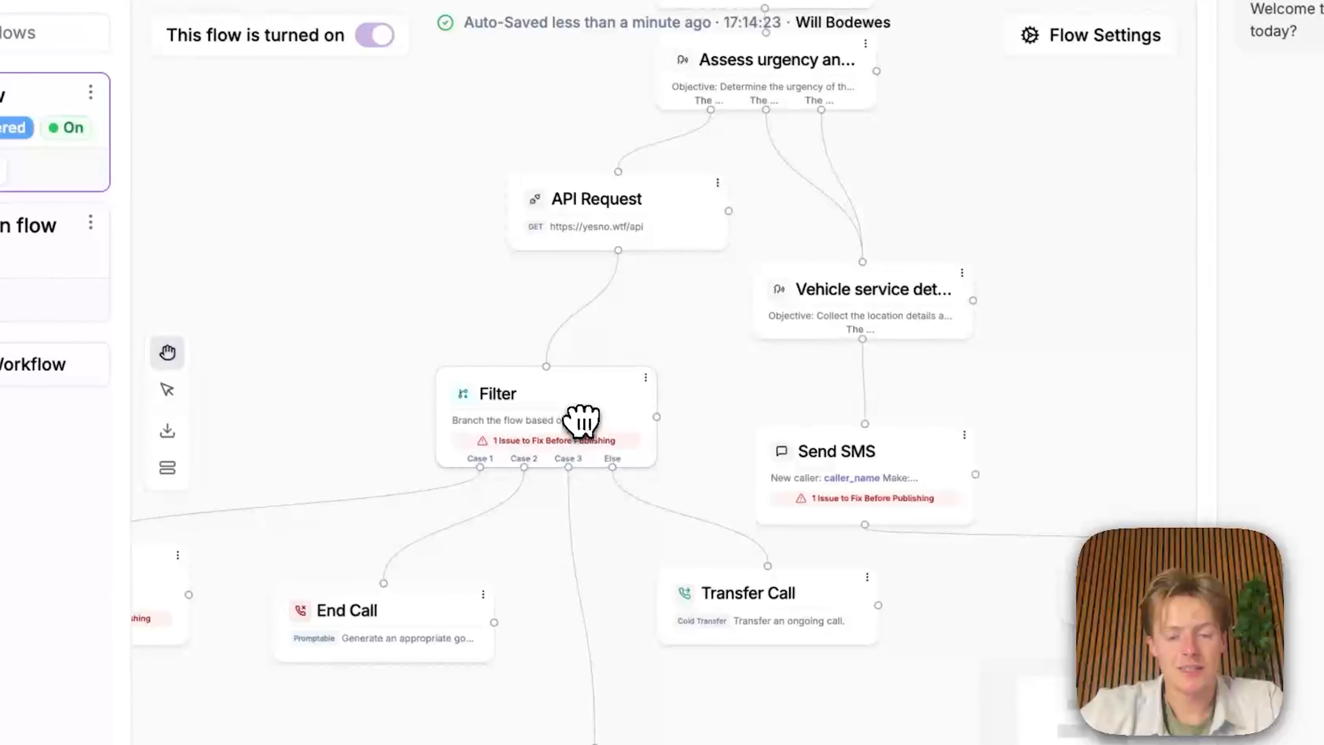
pyautogui.click(565, 312)
pyautogui.moveTo(658, 334); pyautogui.dragTo(657, 275)
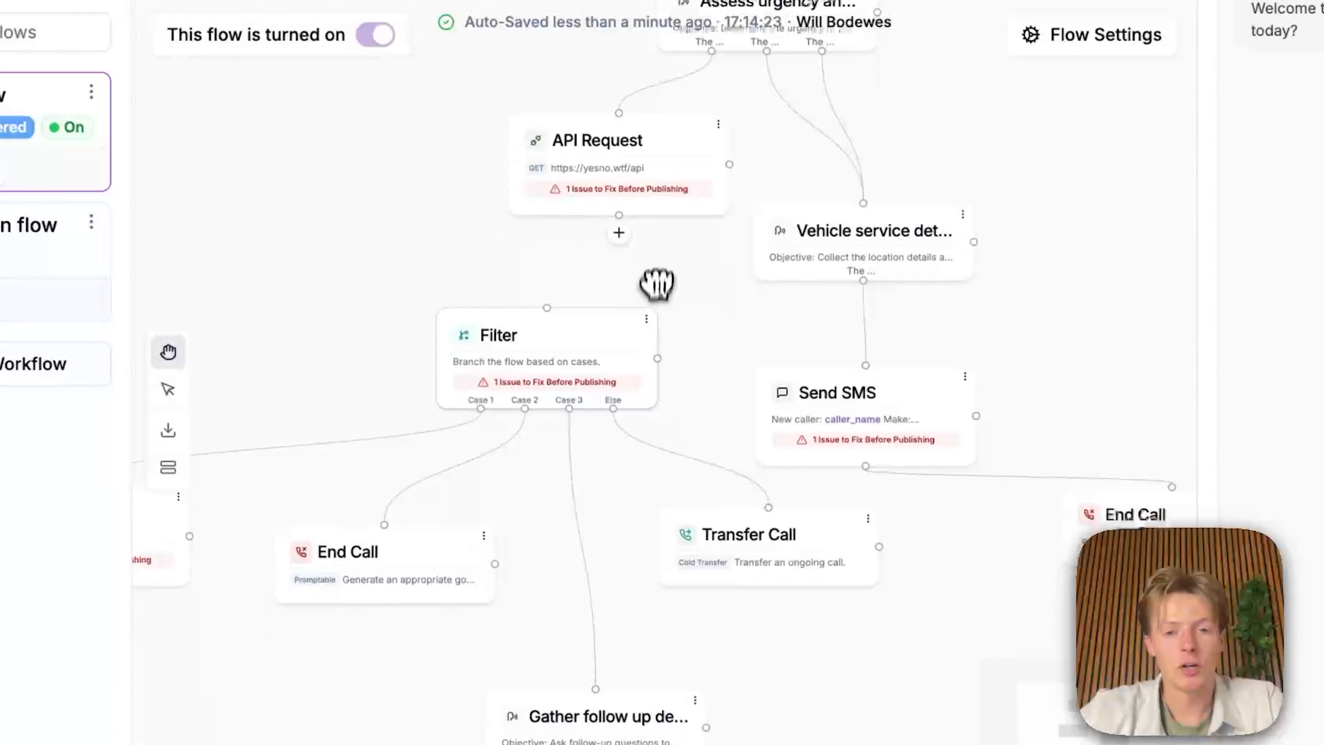
pyautogui.scroll(-1, 657, 274)
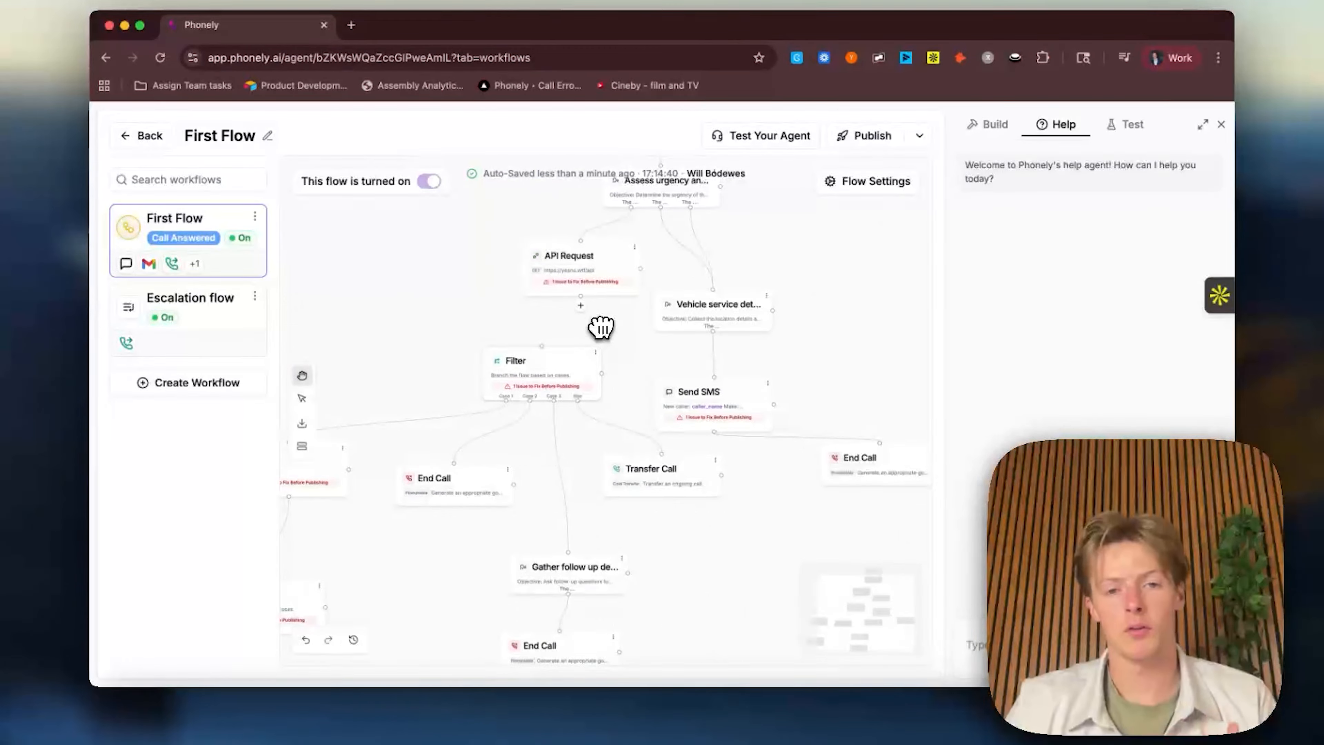
pyautogui.moveTo(580, 267); pyautogui.dragTo(573, 263)
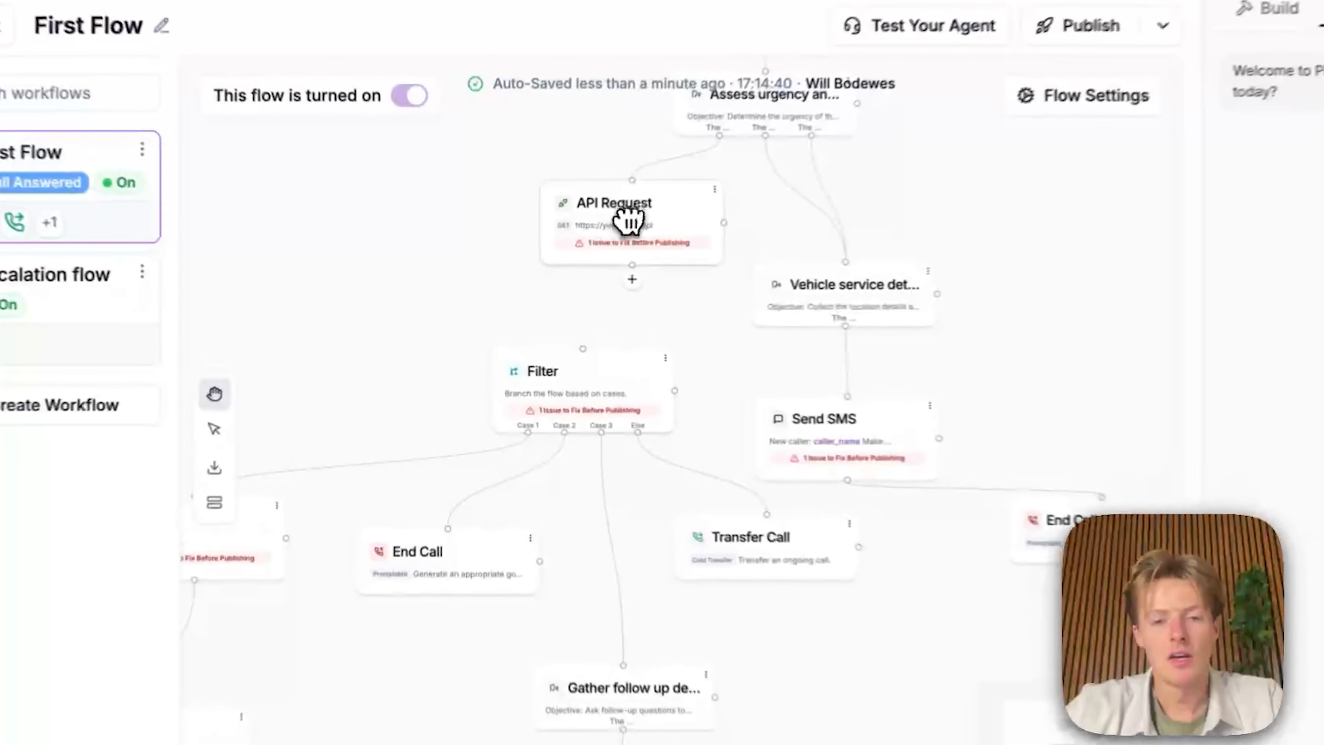
pyautogui.moveTo(630, 221); pyautogui.dragTo(624, 214)
pyautogui.moveTo(669, 268); pyautogui.dragTo(661, 237)
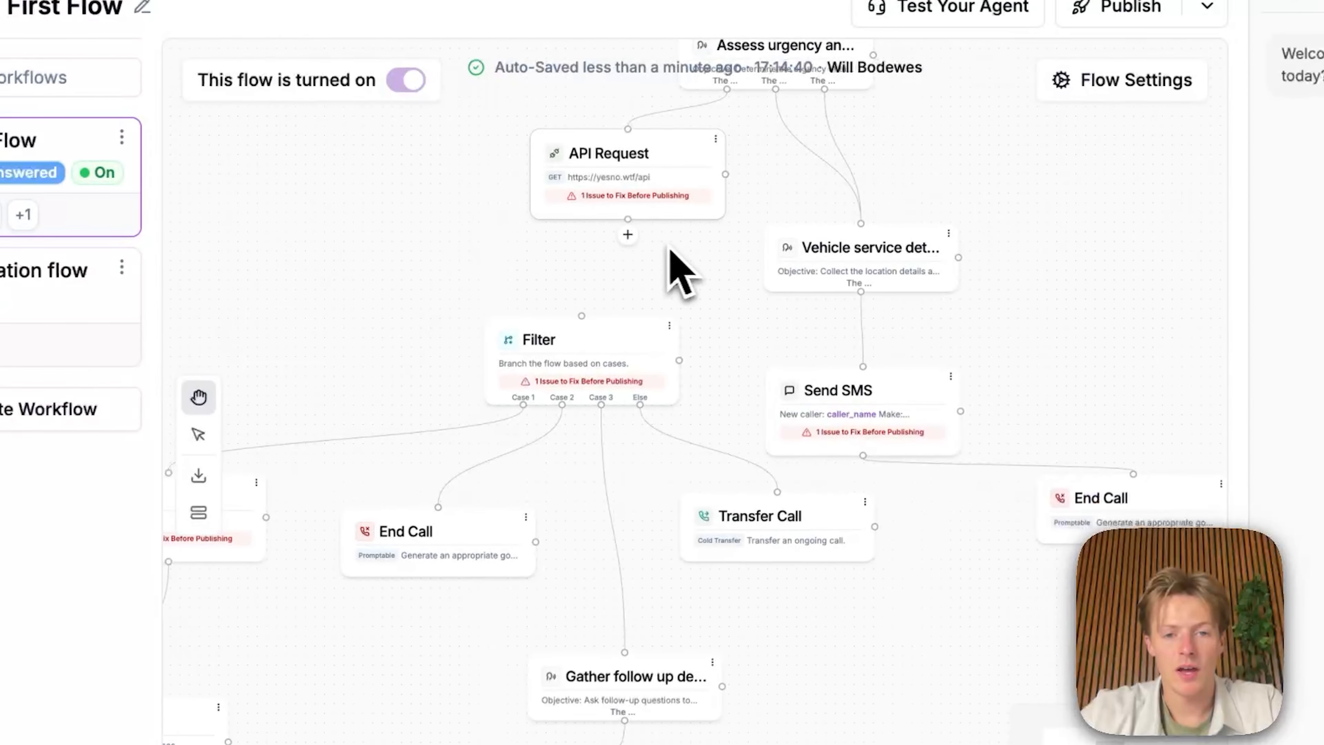
# Step: Add a Talk block to the API Request's output and place it between the API Request and Filter blocks
pyautogui.click(628, 236)
pyautogui.click(420, 368)
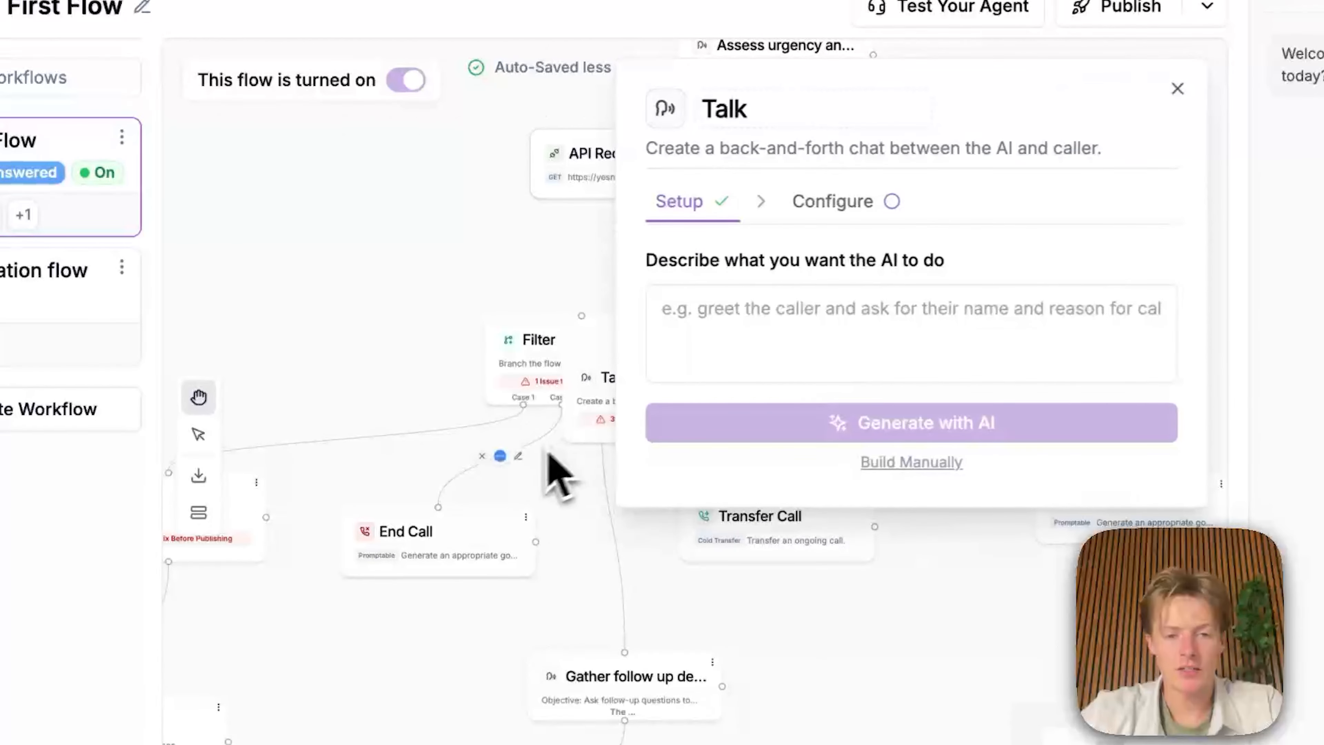
pyautogui.moveTo(590, 376); pyautogui.dragTo(468, 228)
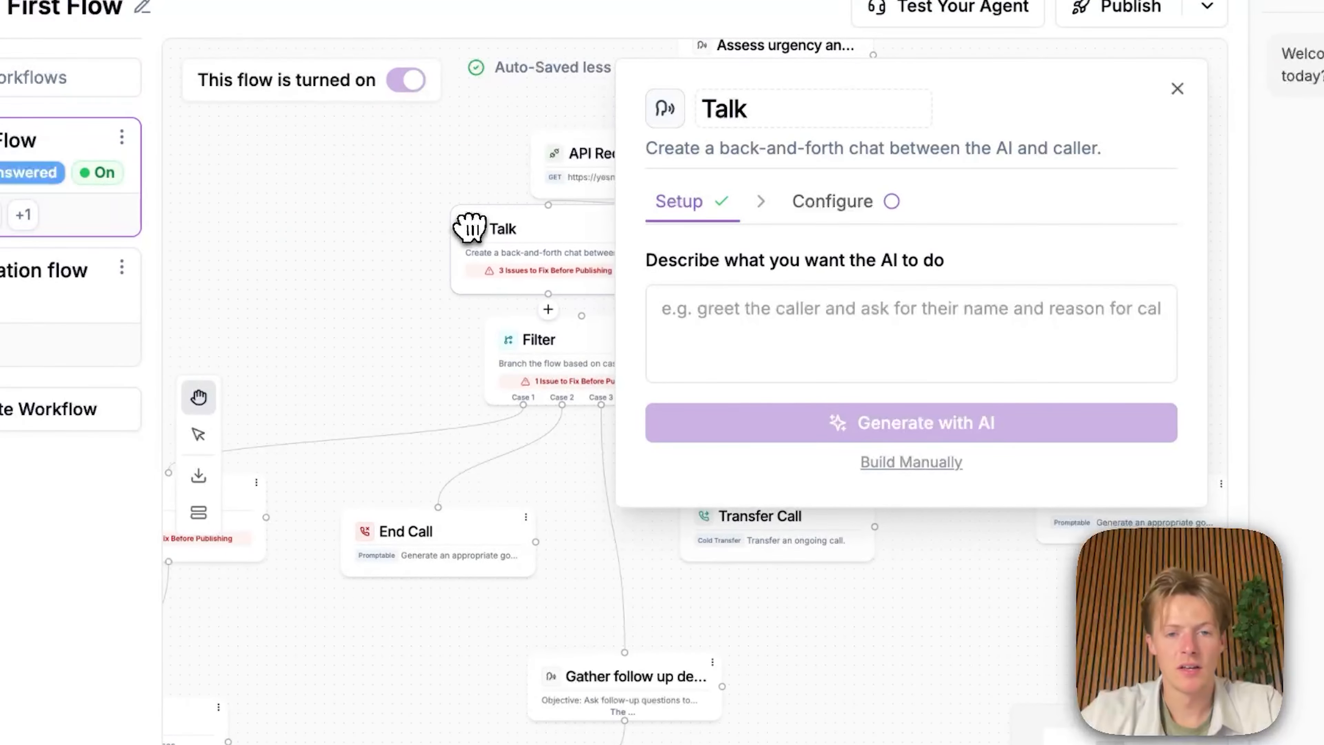
# Step: Describe the Talk task as "asssist the user with the information here about their account." plus the response variable, and generate it with AI
pyautogui.click(832, 300)
pyautogui.write('asssist the user with ')
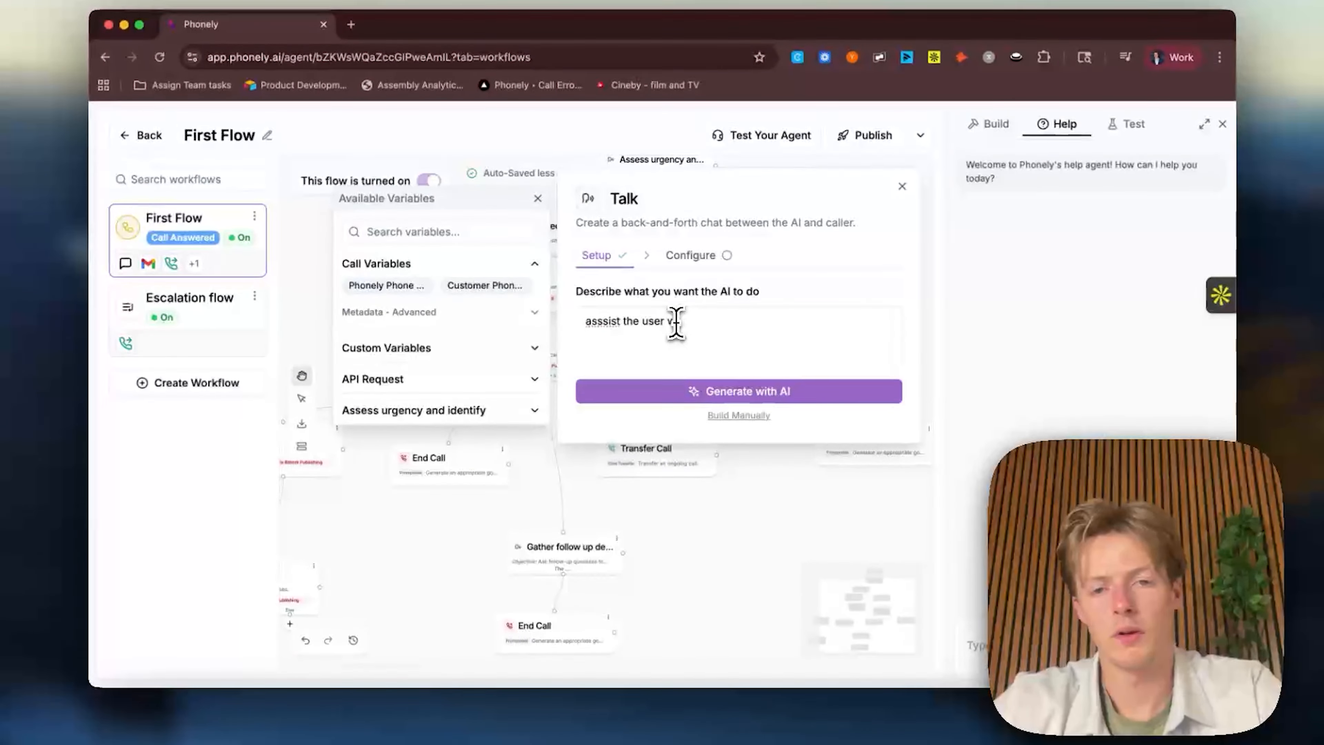
pyautogui.write('the information')
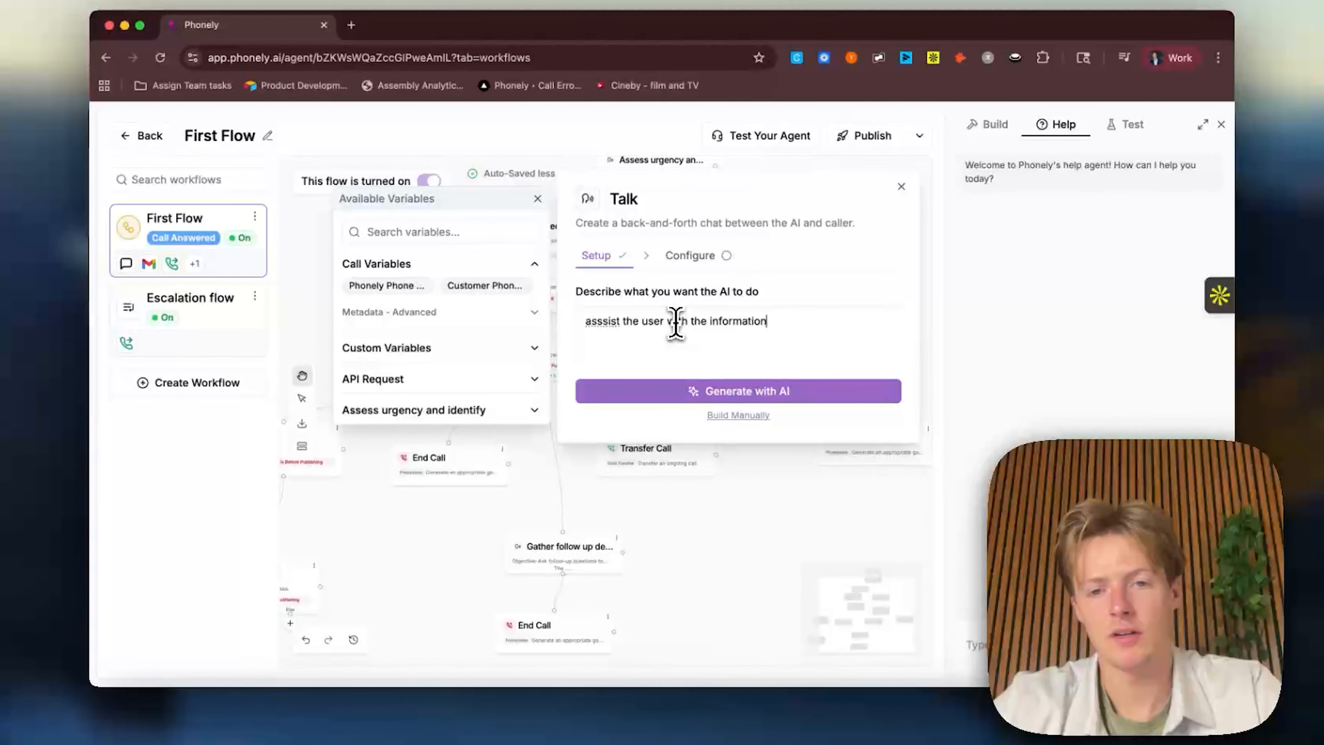
pyautogui.write(' here about the')
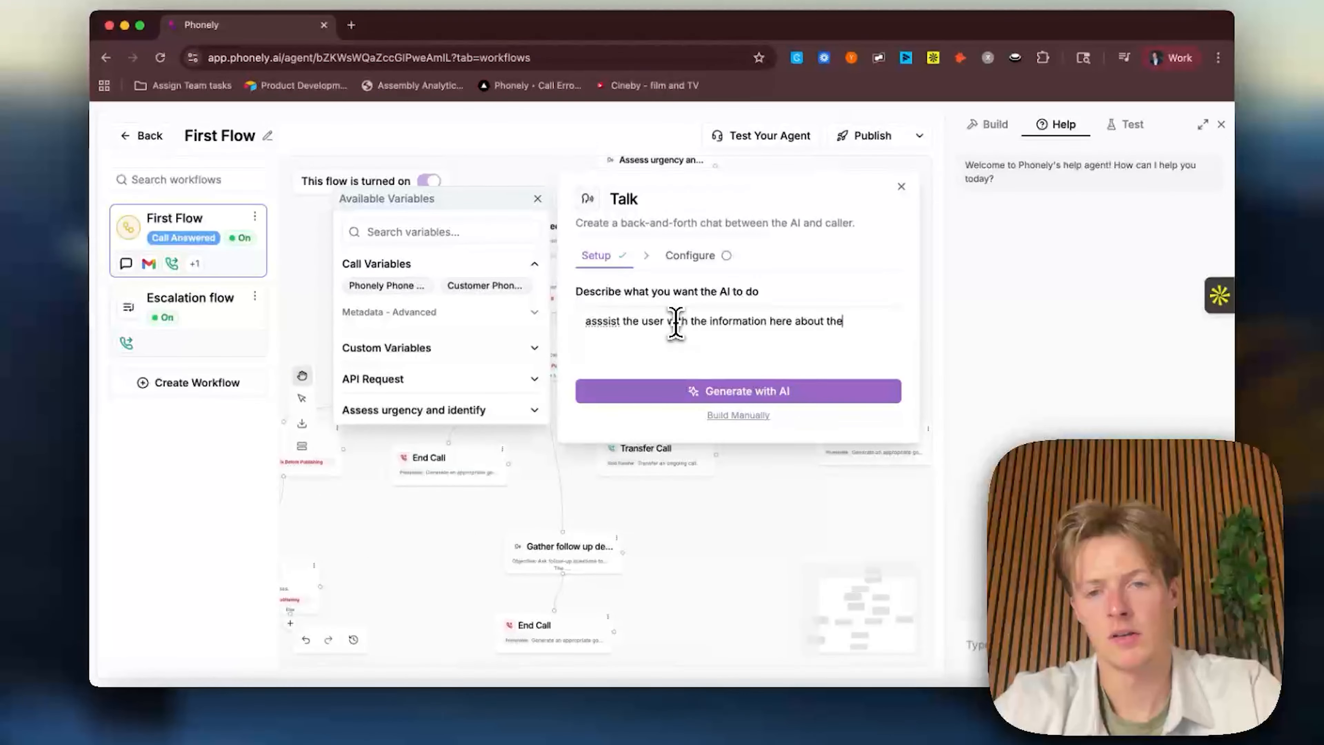
pyautogui.write('ir account. @res')
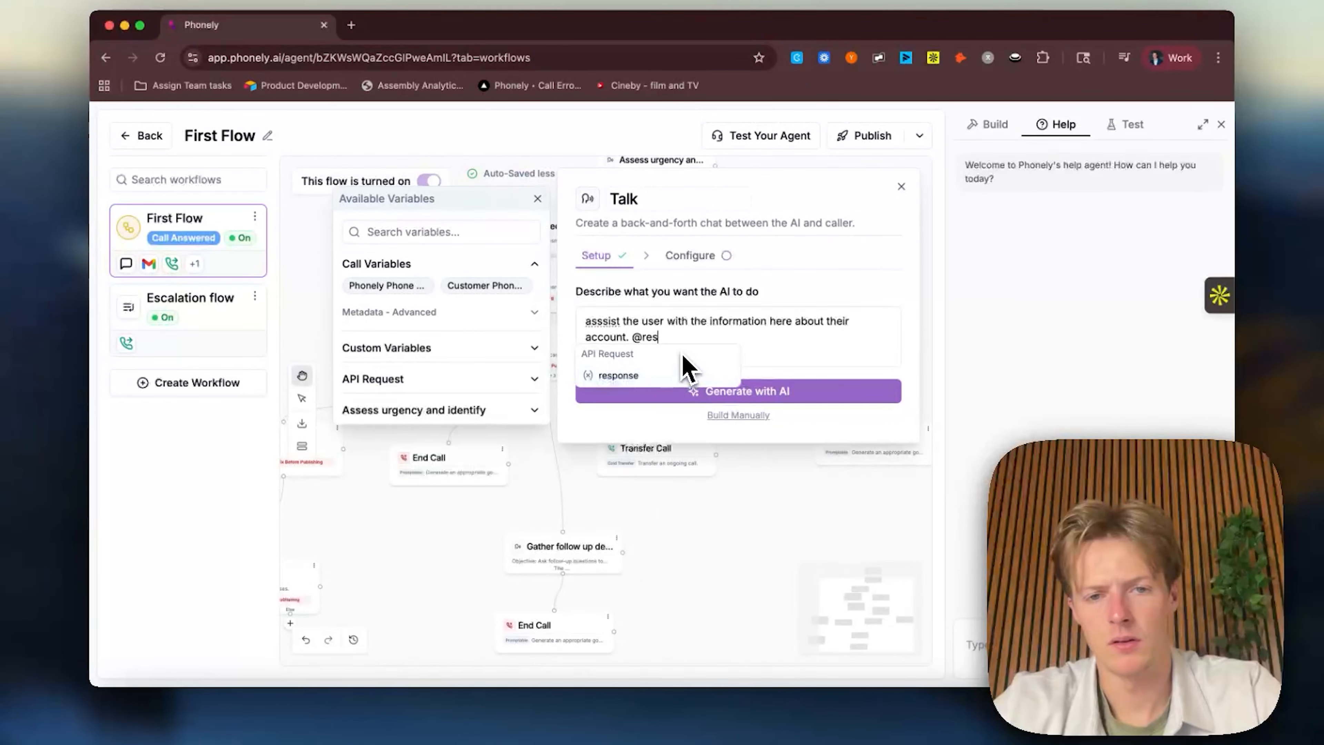
pyautogui.click(665, 373)
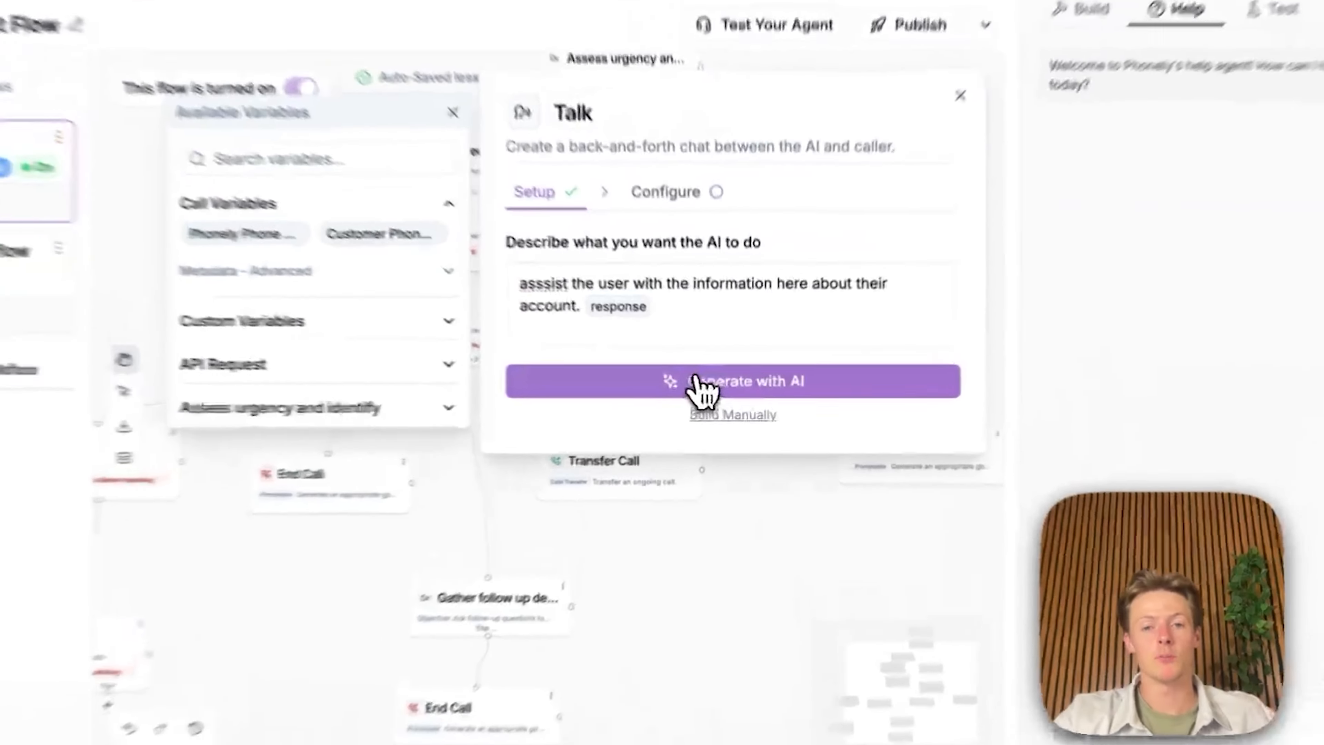
pyautogui.click(709, 390)
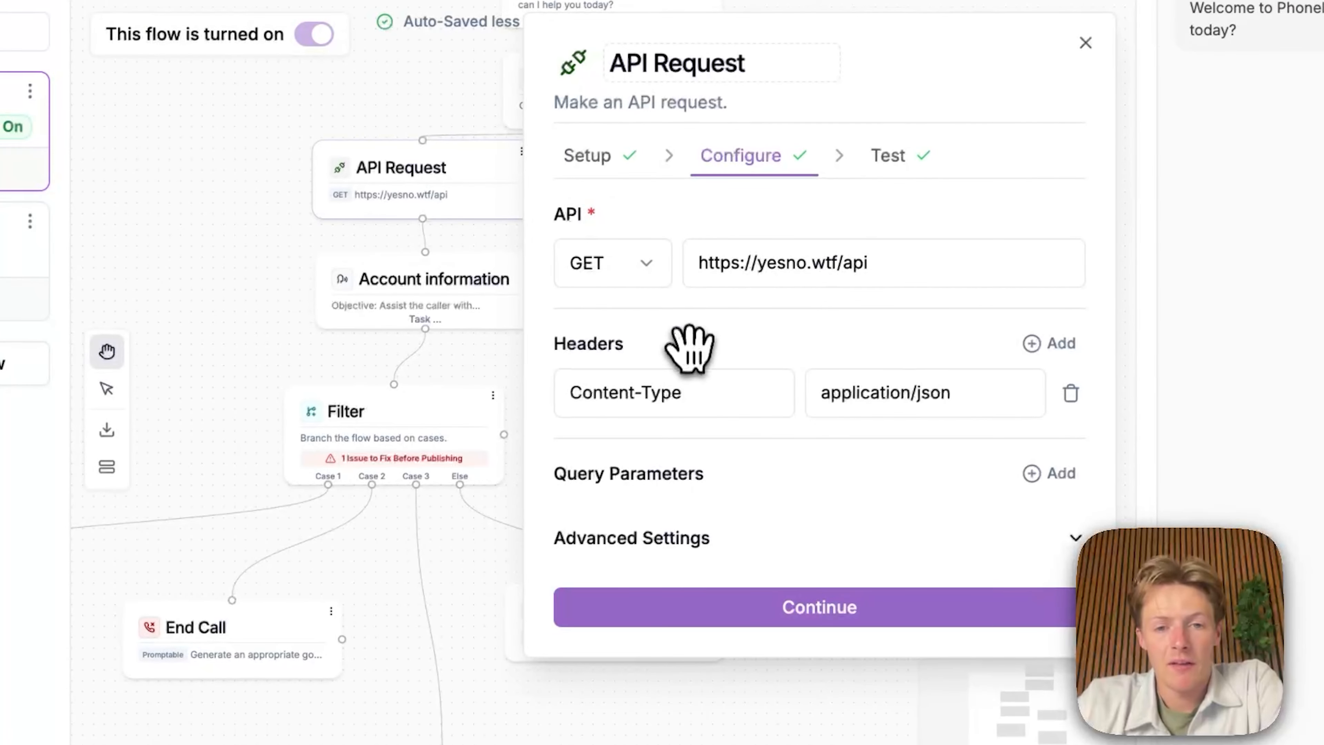
# Step: Expand the API Request's advanced settings and try Enable Error Handling, leaving it switched off
pyautogui.click(707, 550)
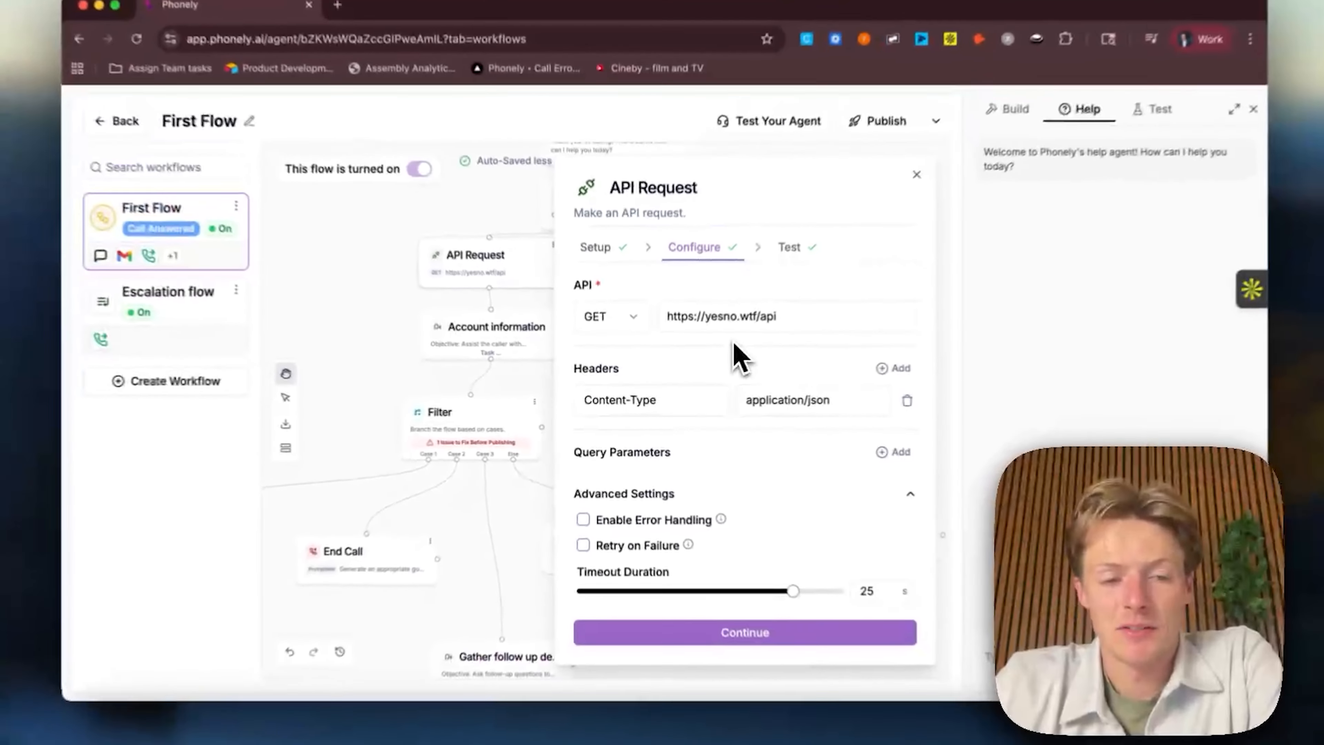
pyautogui.scroll(-3, 803, 308)
pyautogui.scroll(-1, 730, 355)
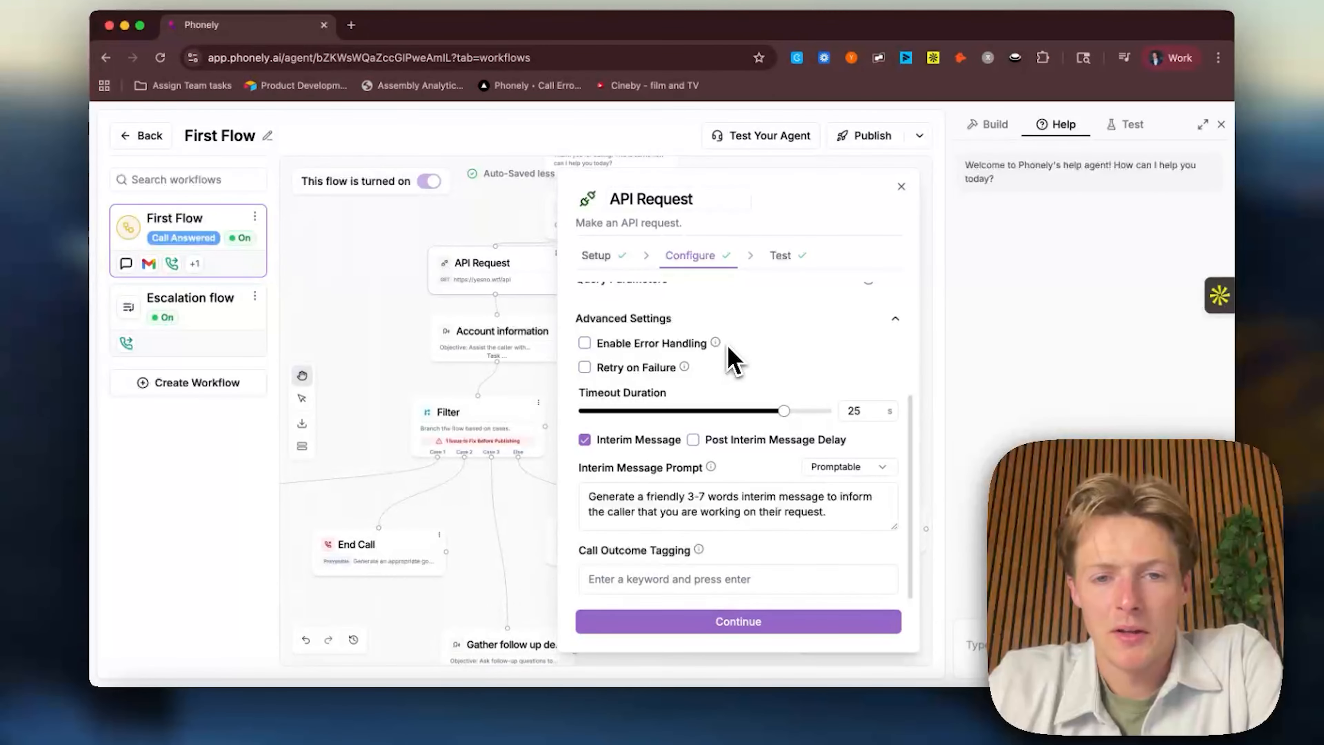
pyautogui.scroll(2, 772, 349)
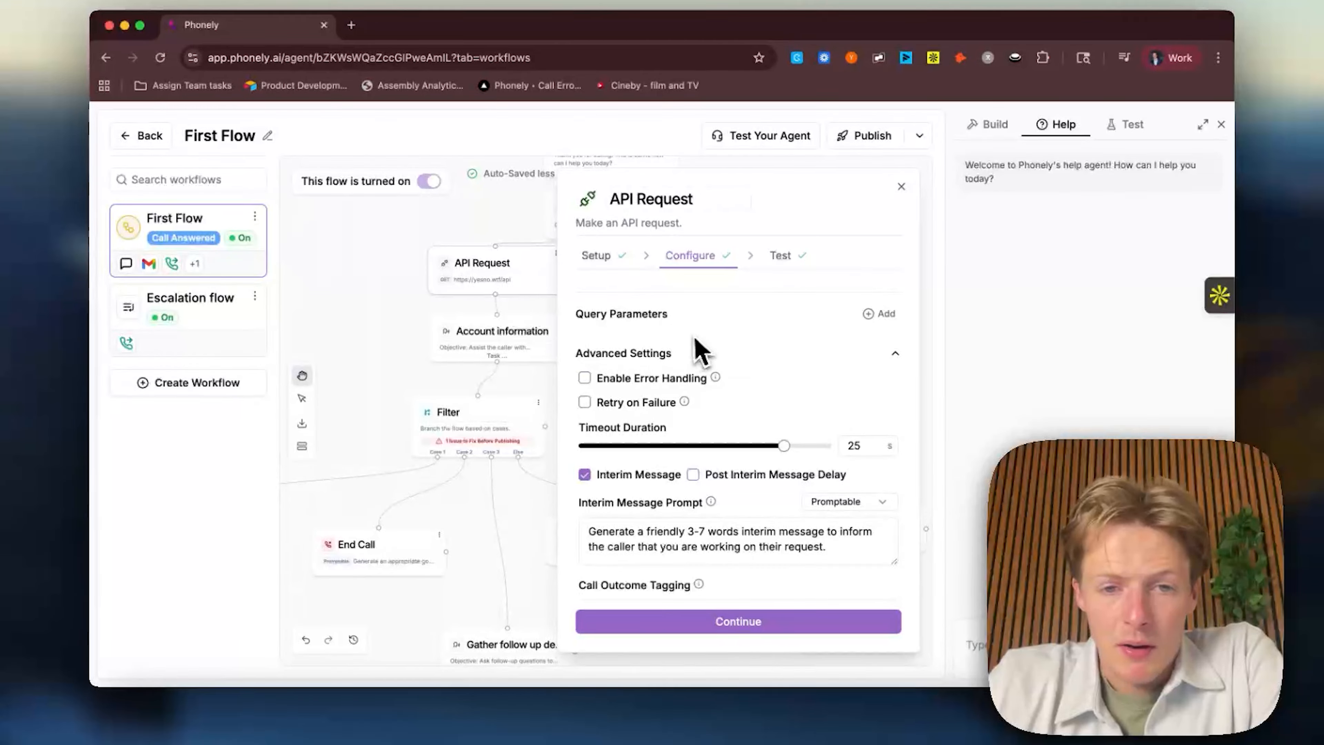
pyautogui.click(586, 380)
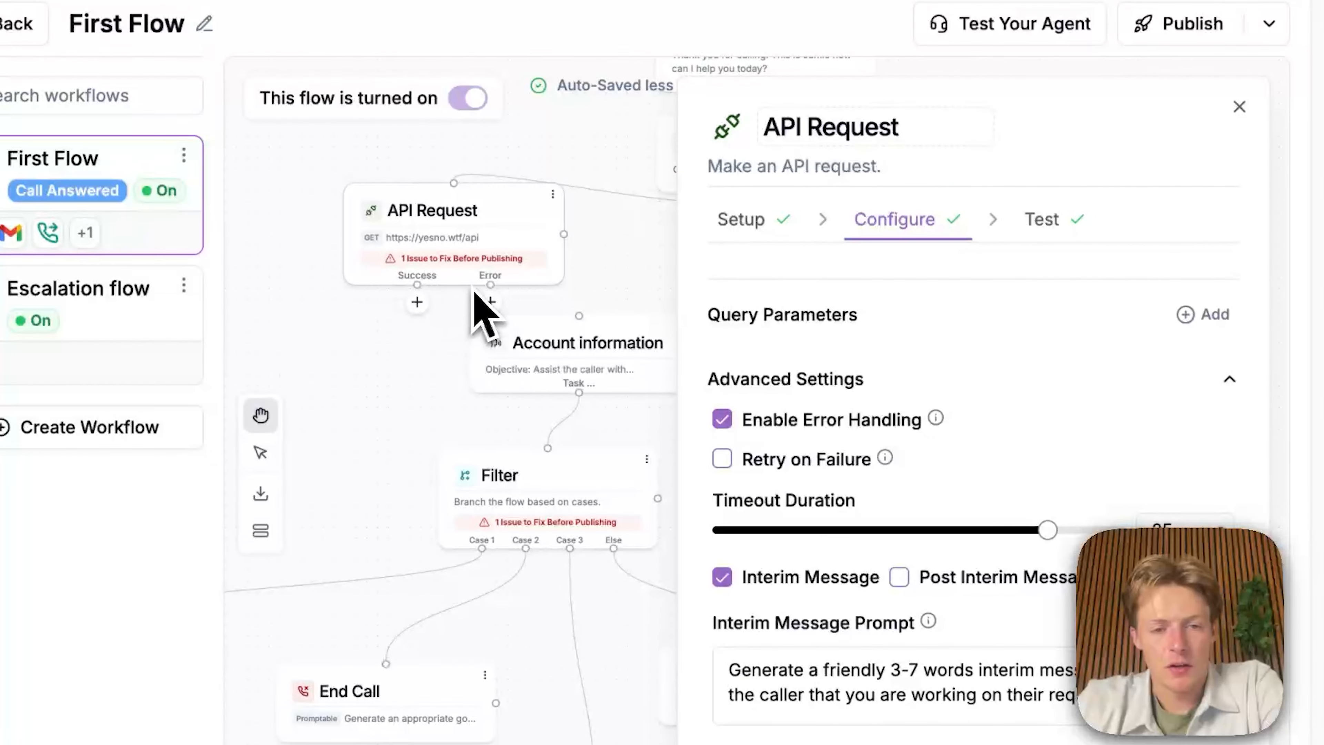
pyautogui.click(723, 419)
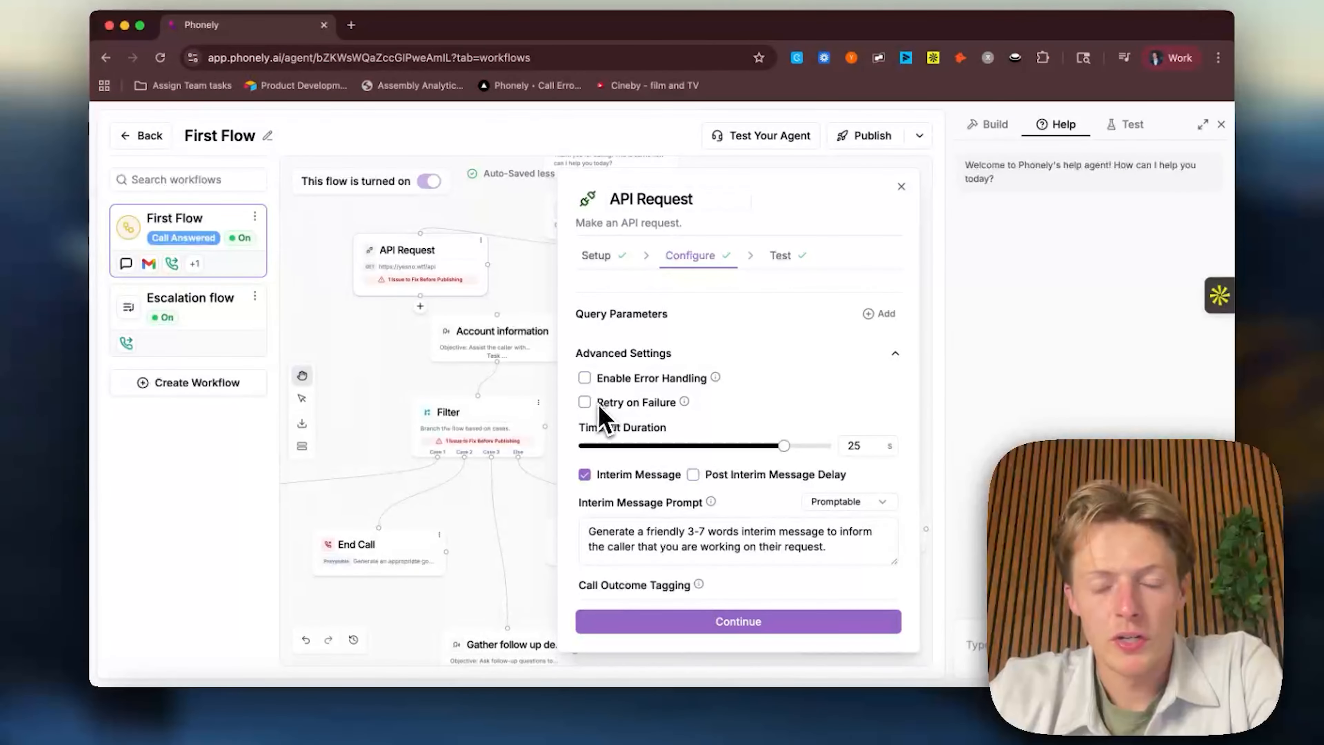
# Step: Enable Retry on Failure for the API Request and set the maximum attempts to 1
pyautogui.click(594, 403)
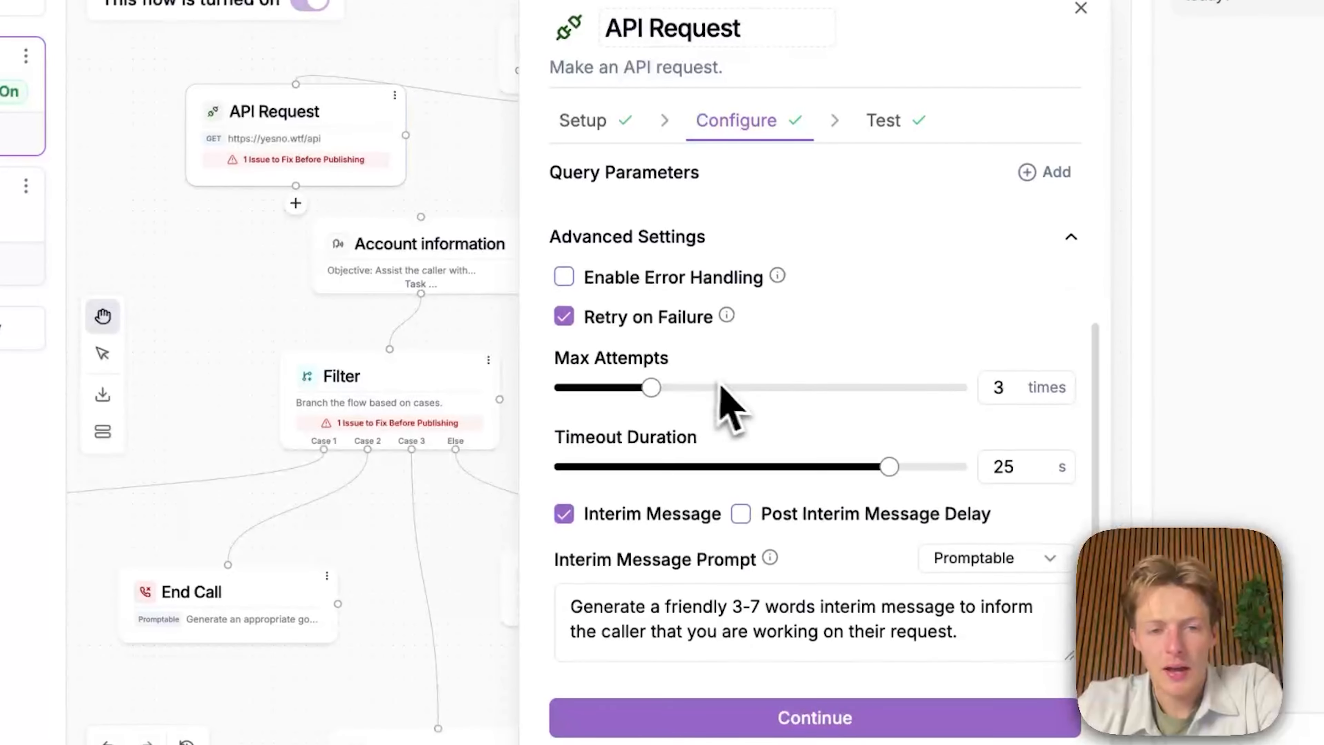
pyautogui.scroll(-1, 730, 396)
pyautogui.moveTo(651, 370); pyautogui.dragTo(592, 370)
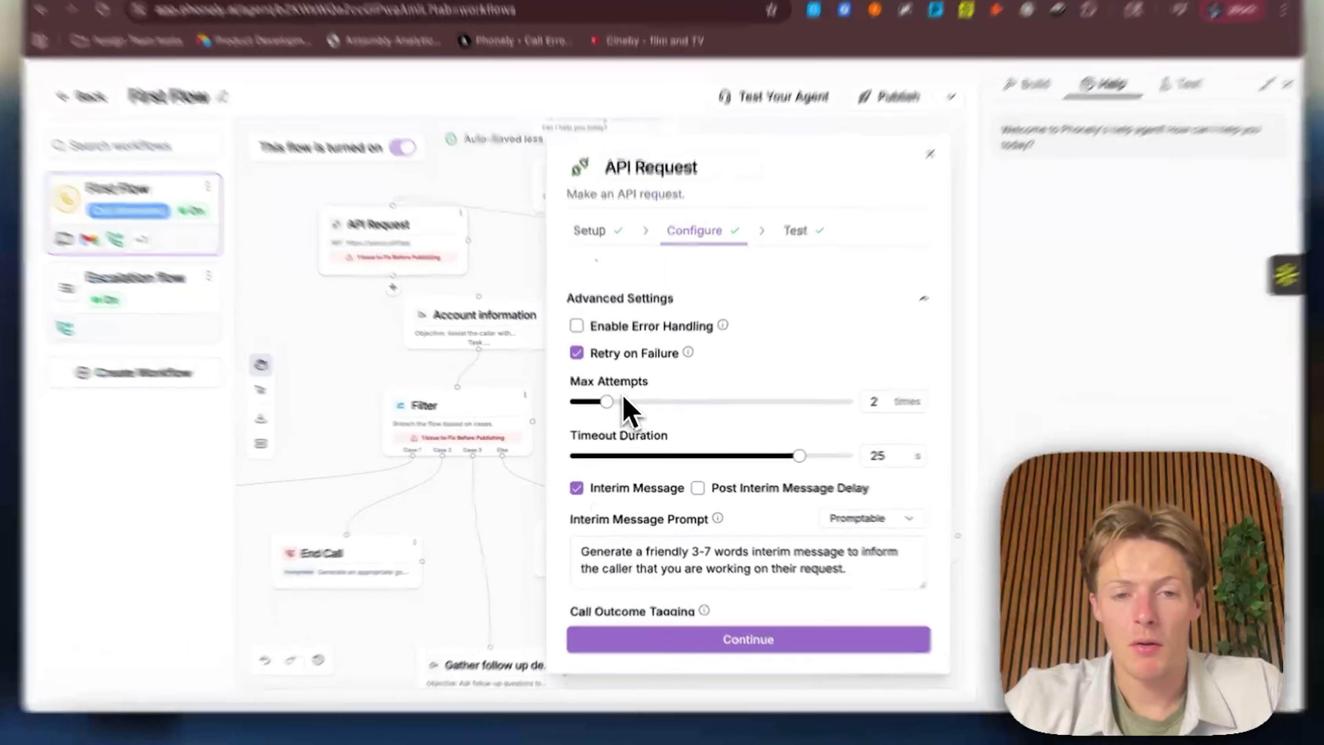
pyautogui.moveTo(613, 408); pyautogui.dragTo(591, 410)
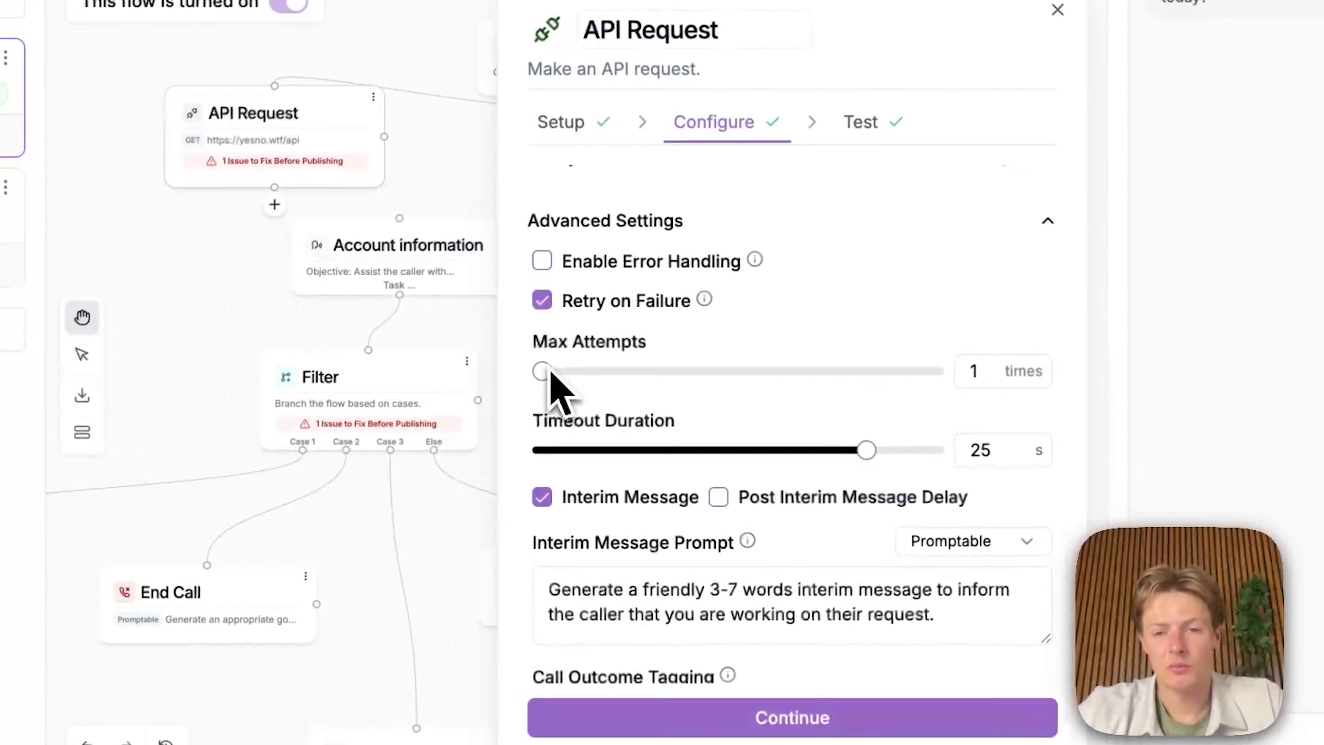
# Step: Inspect the interim message prompt, switch the message type to Fixed, and return it to Promptable
pyautogui.scroll(-3, 556, 373)
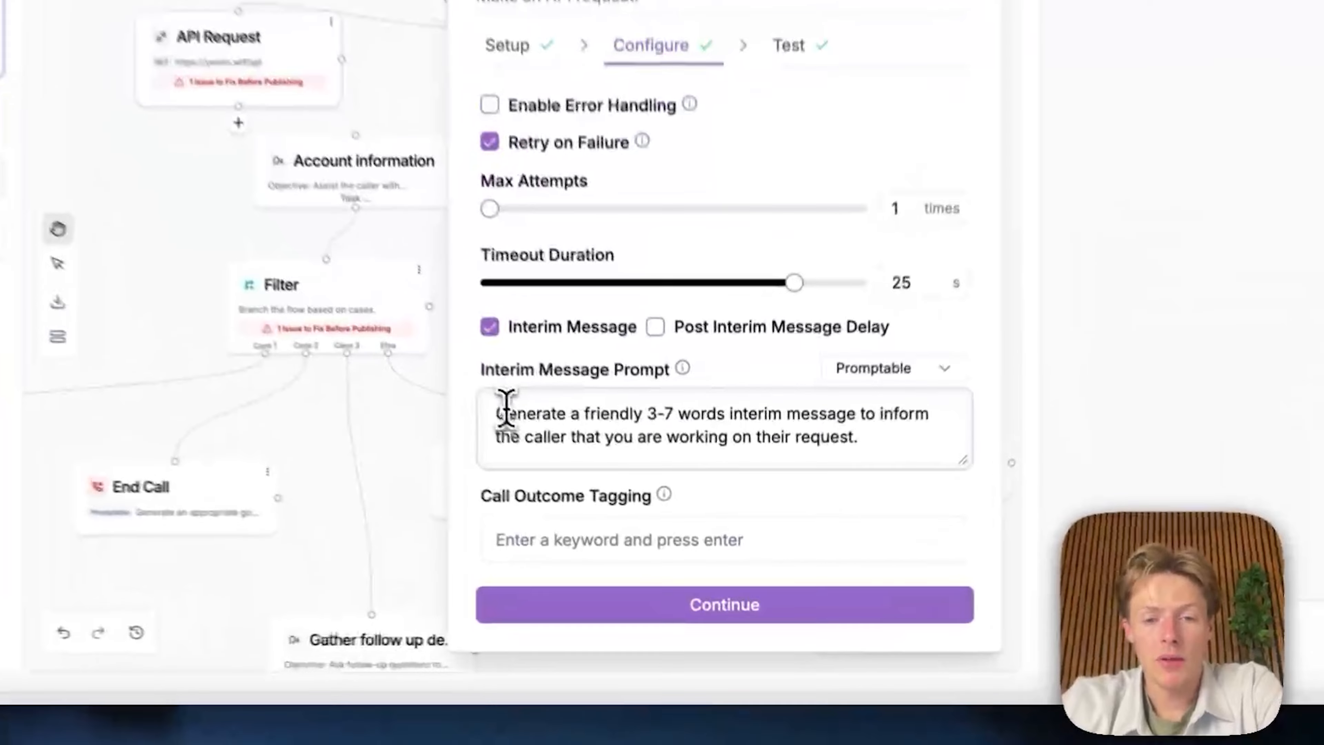
pyautogui.moveTo(595, 497); pyautogui.dragTo(832, 509)
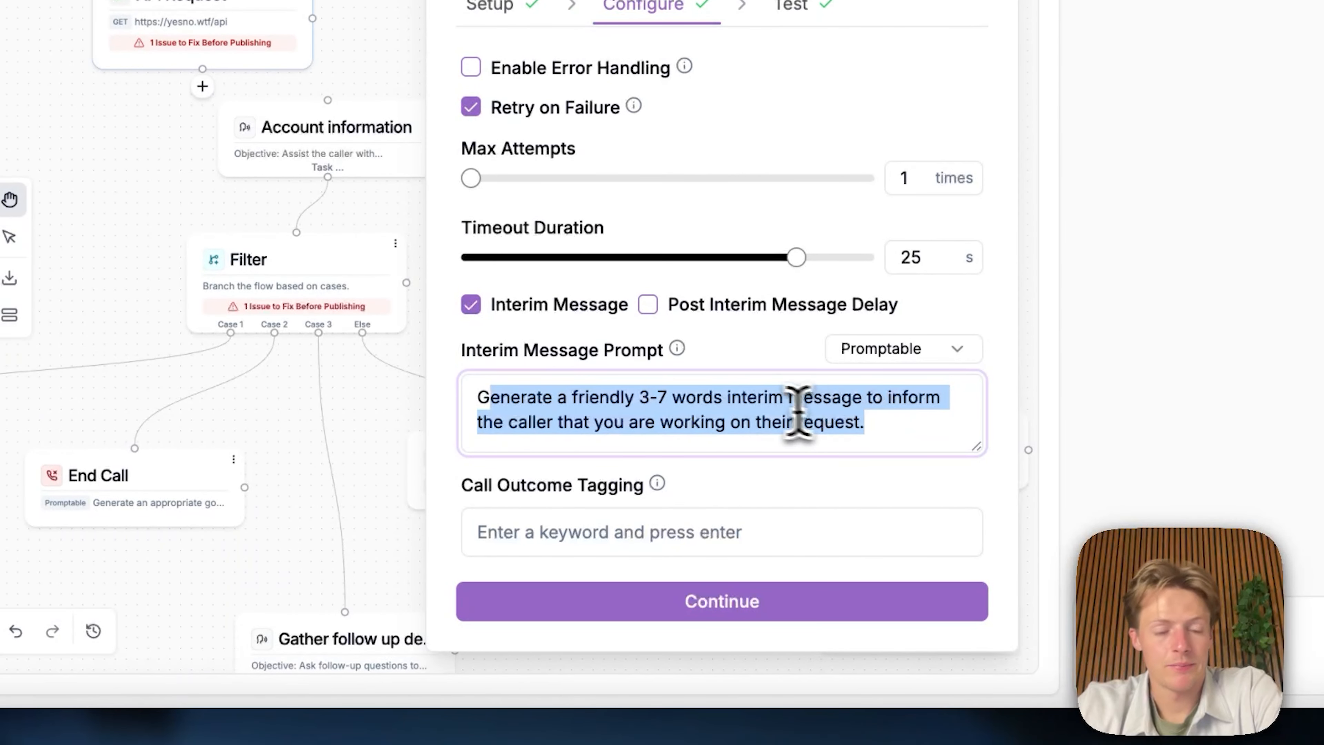
pyautogui.click(761, 420)
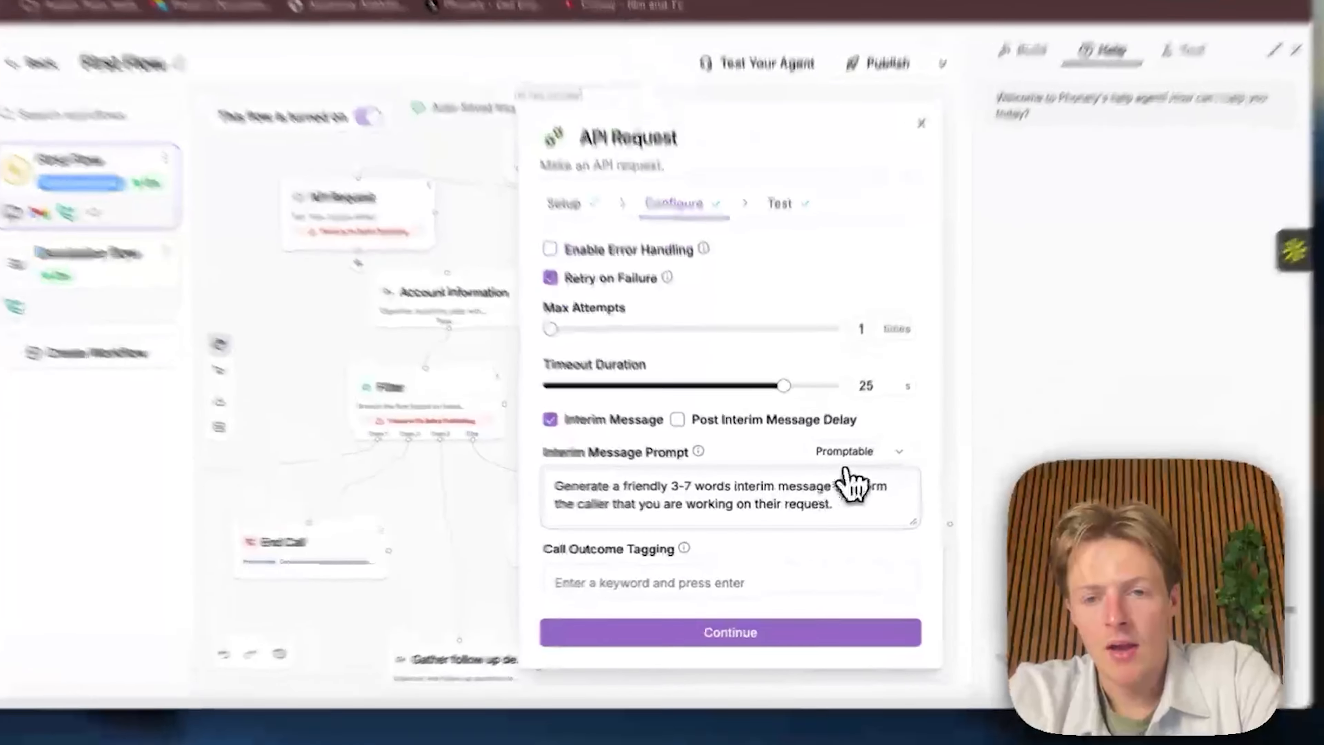
pyautogui.click(864, 468)
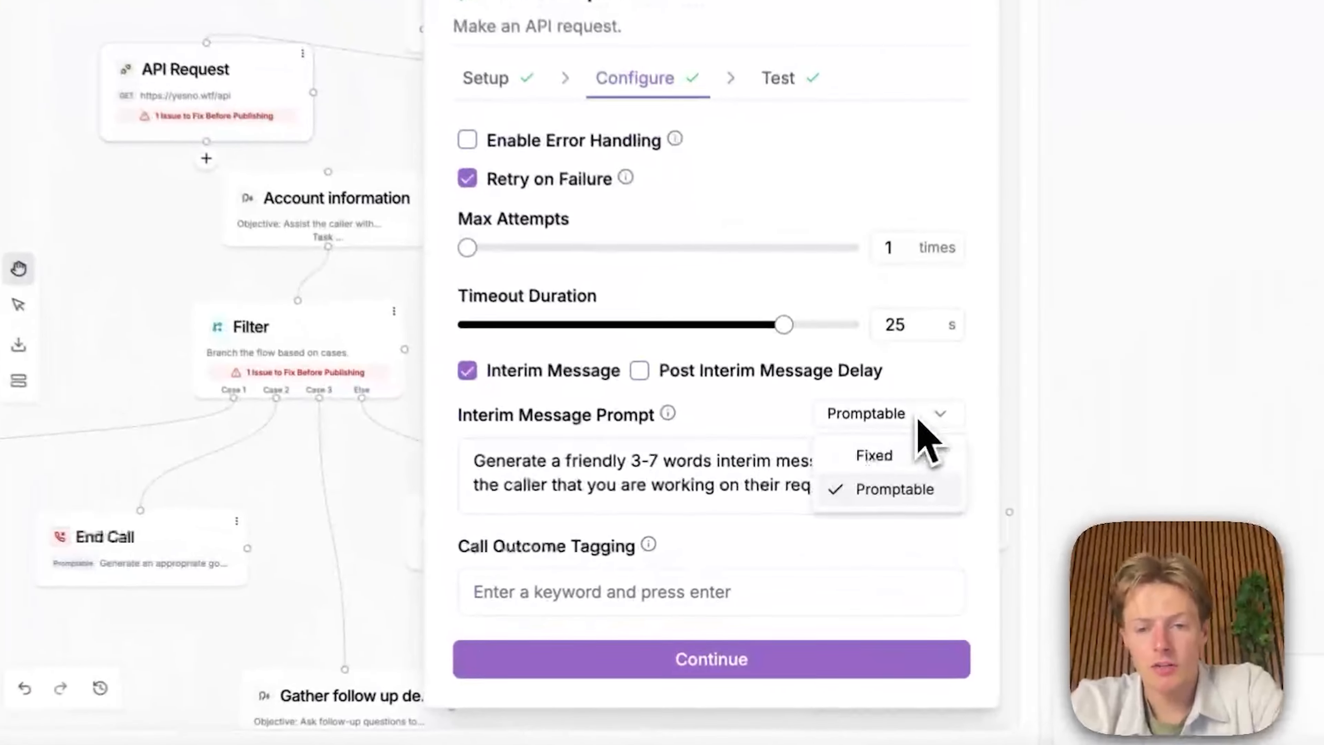
pyautogui.click(855, 497)
pyautogui.click(667, 468)
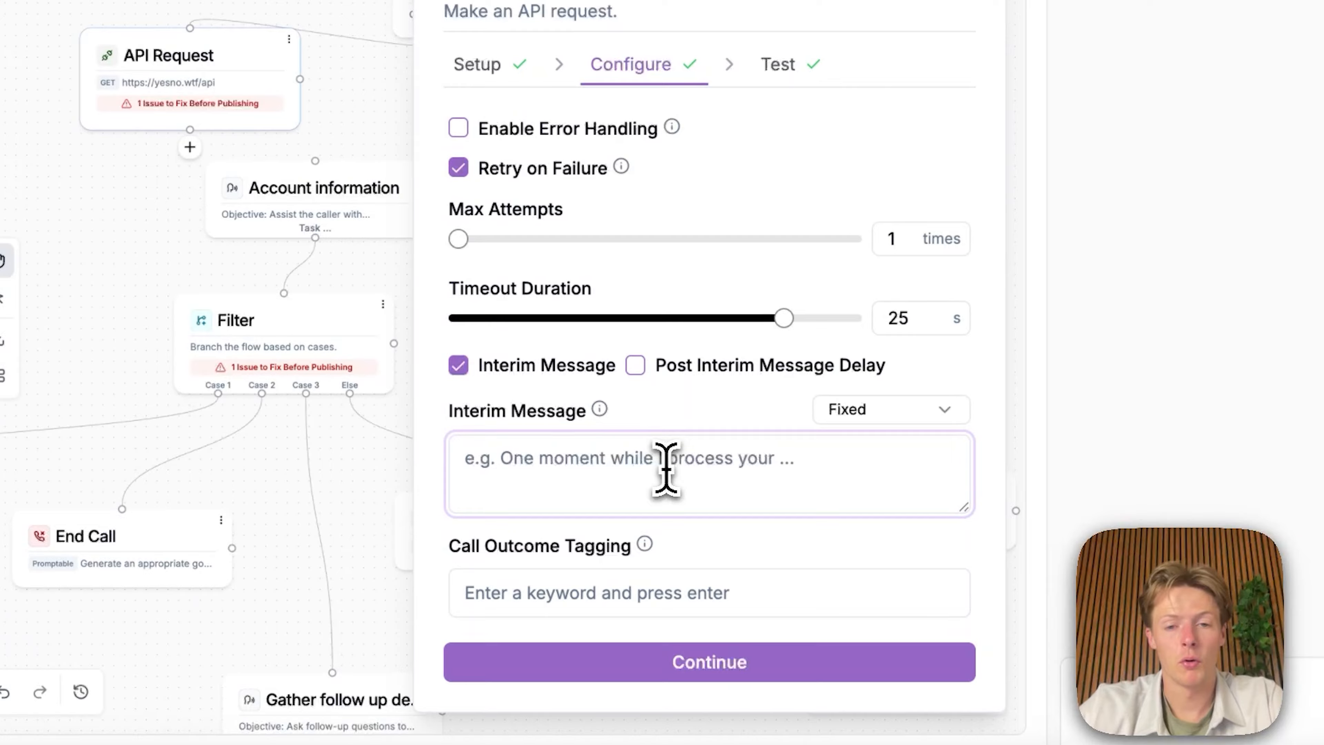
pyautogui.click(833, 417)
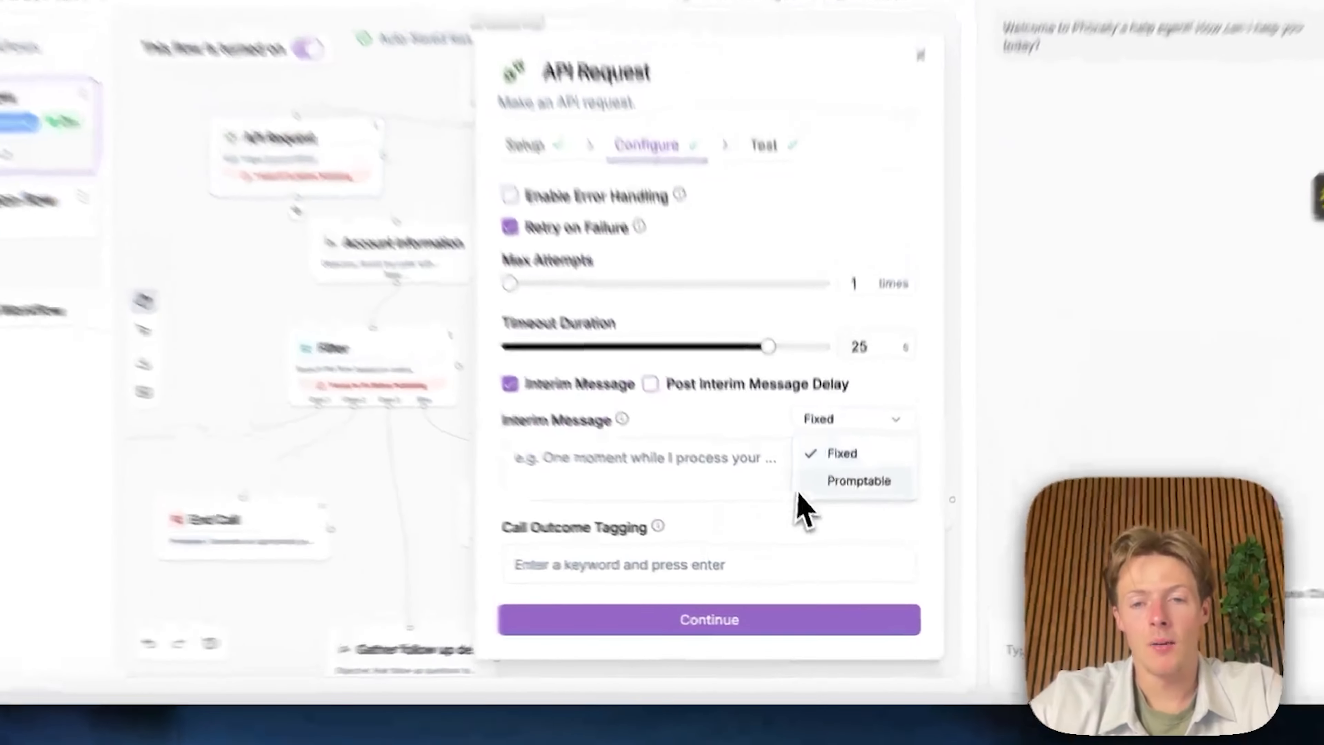
pyautogui.click(854, 514)
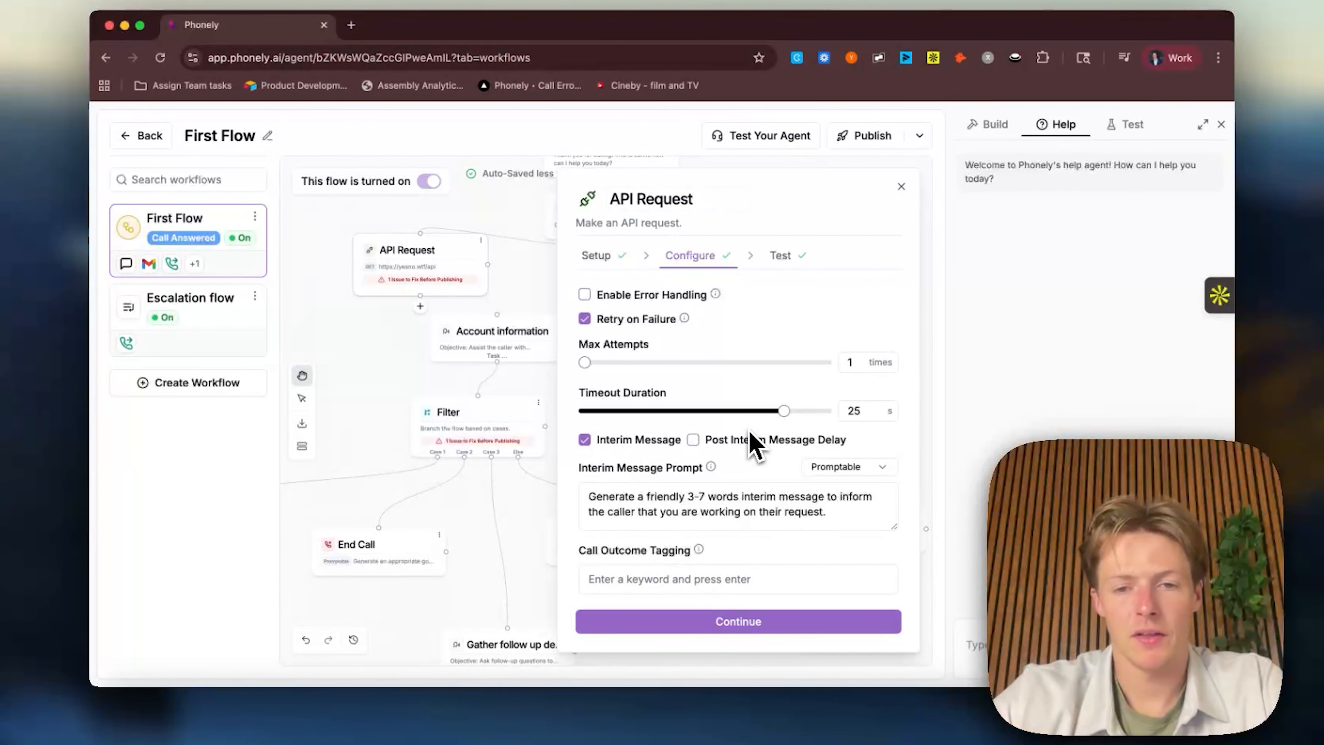
# Step: Enable Post Interim Message Delay for the API Request and set the delay duration to 0 s
pyautogui.click(693, 439)
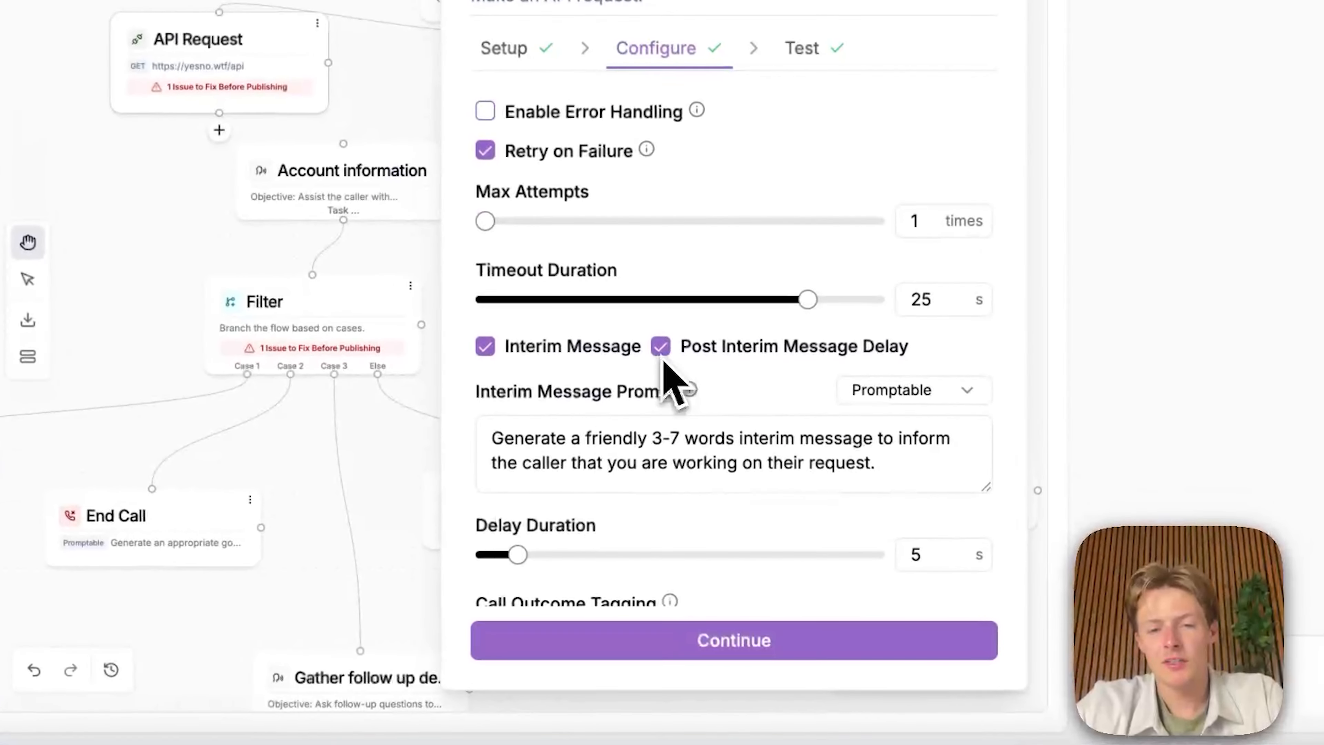
pyautogui.scroll(-3, 678, 397)
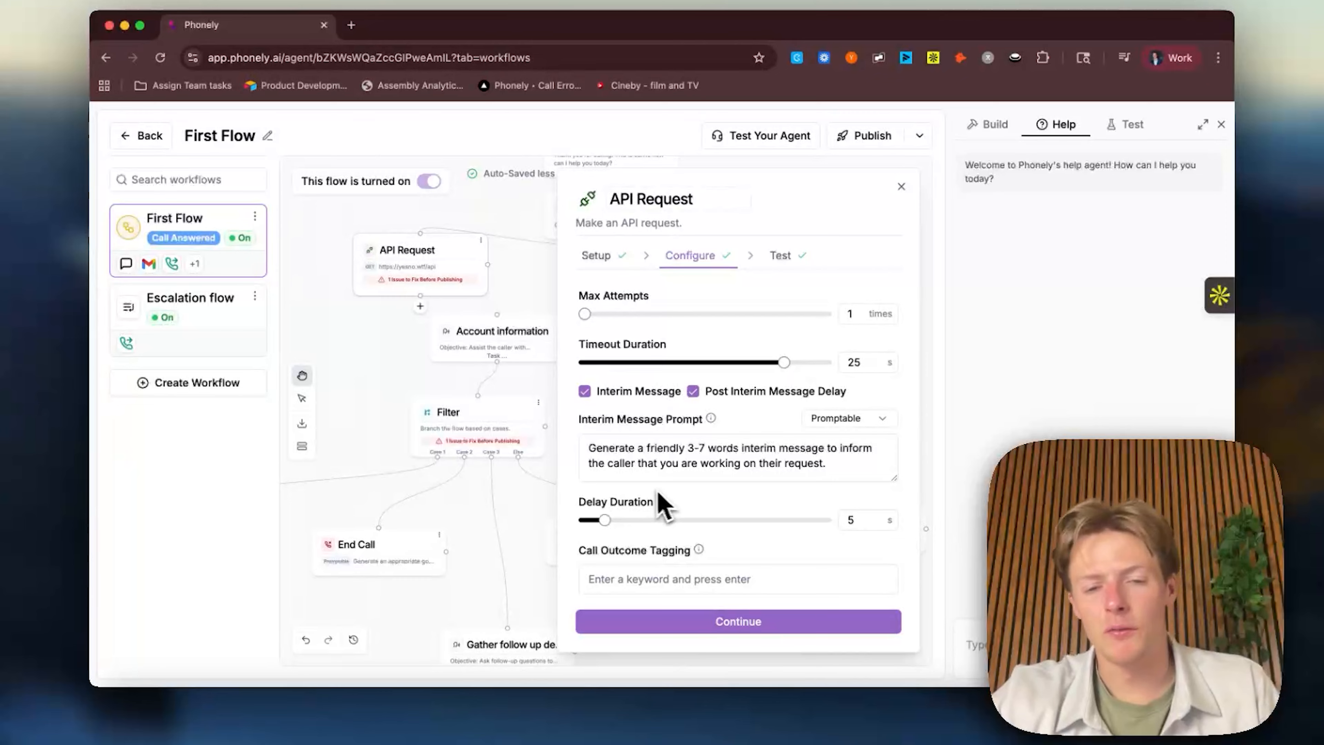
pyautogui.click(619, 521)
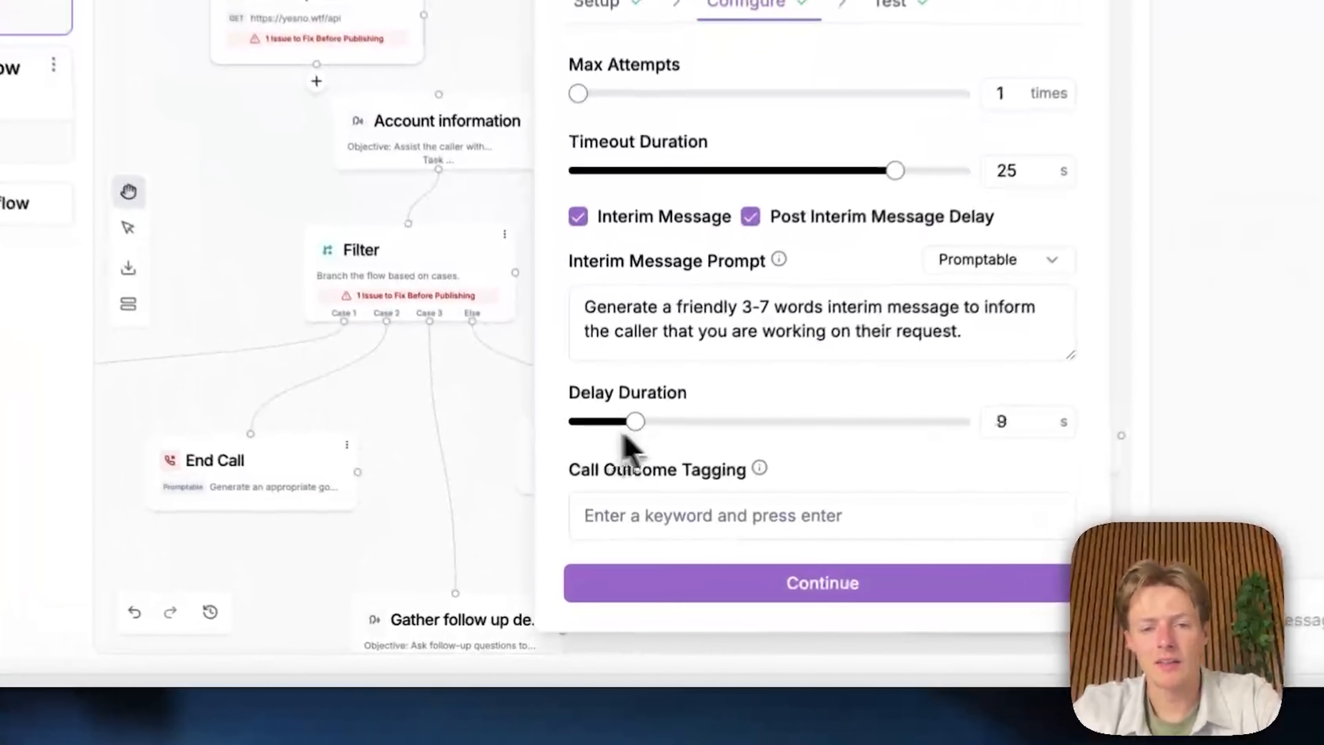
pyautogui.moveTo(625, 438); pyautogui.dragTo(693, 430)
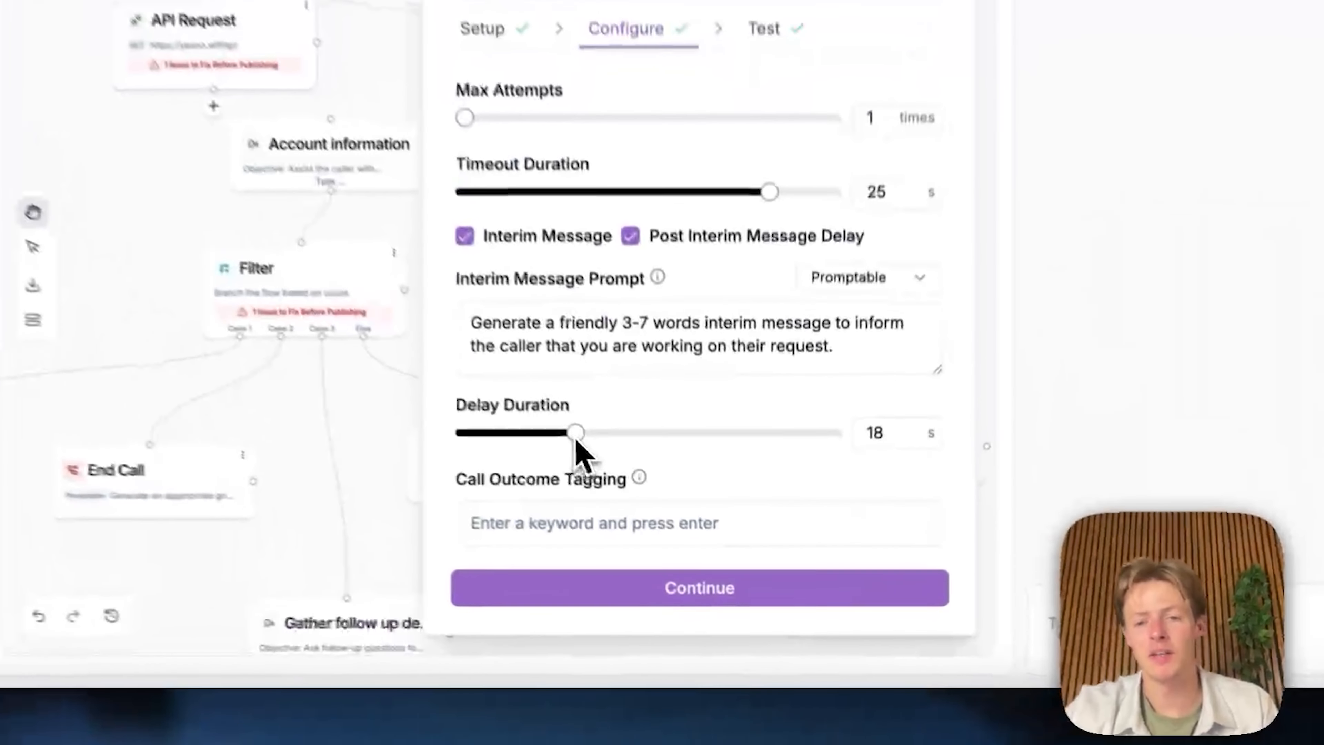
pyautogui.moveTo(657, 520); pyautogui.dragTo(600, 521)
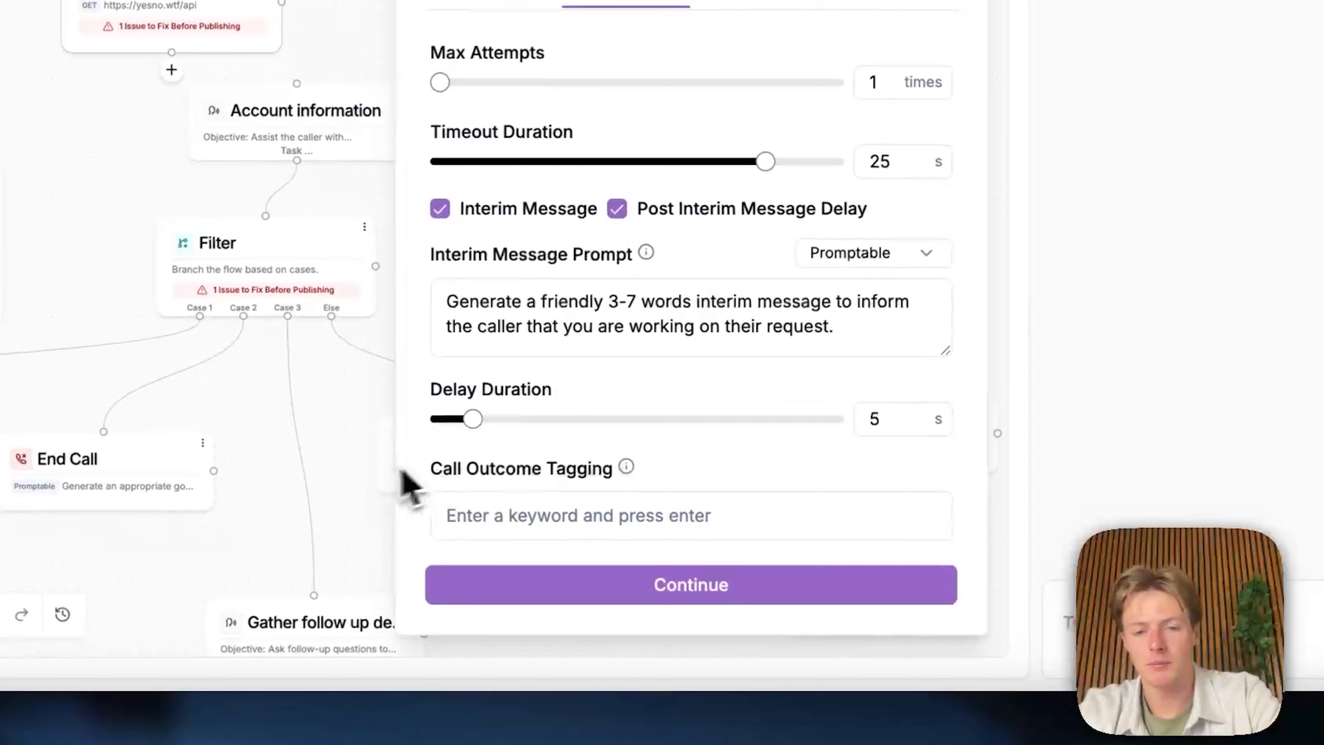
pyautogui.moveTo(401, 472); pyautogui.dragTo(402, 465)
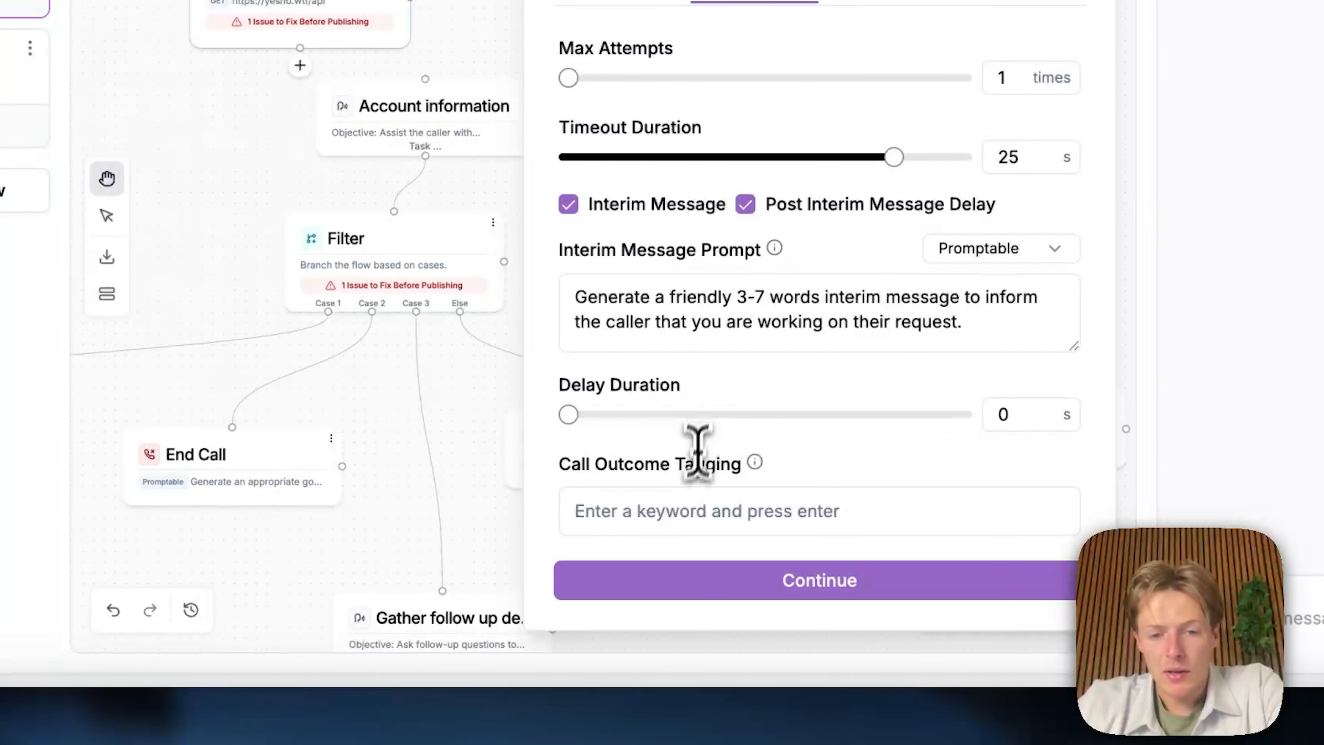
pyautogui.click(685, 512)
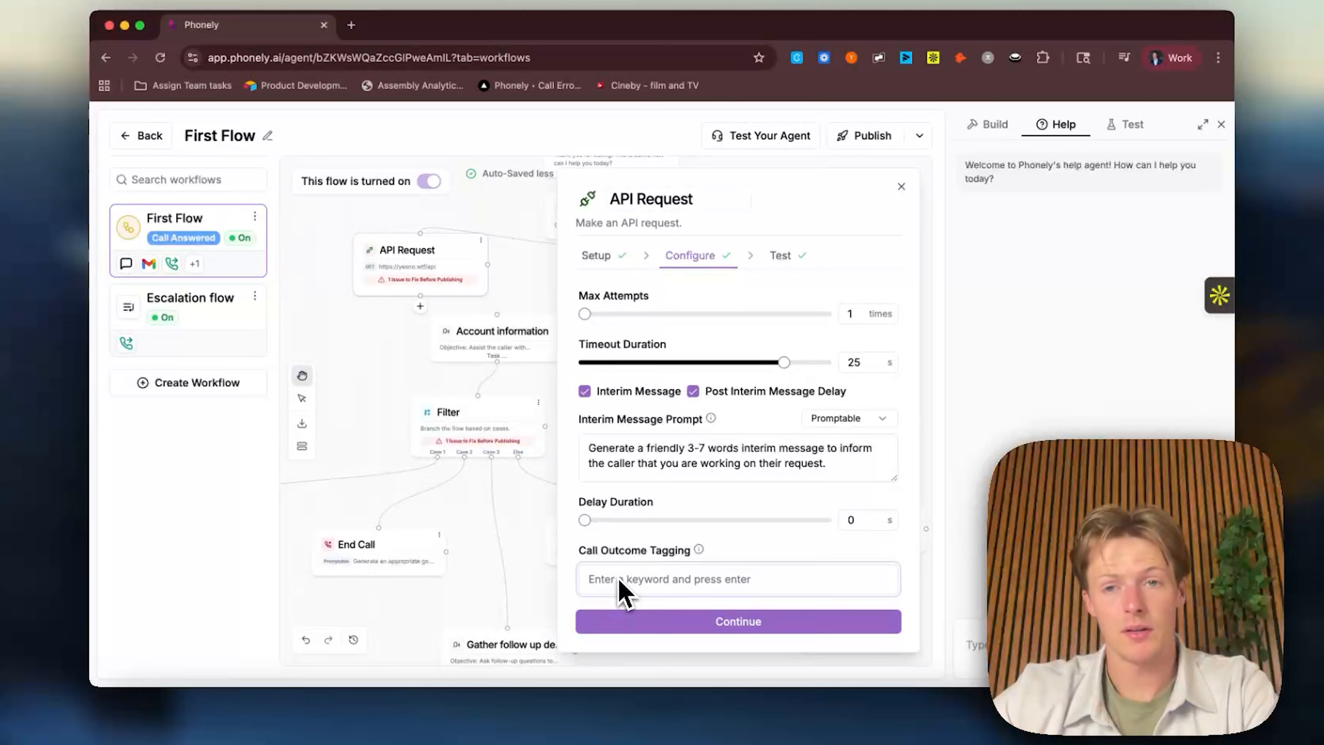
pyautogui.scroll(5, 745, 333)
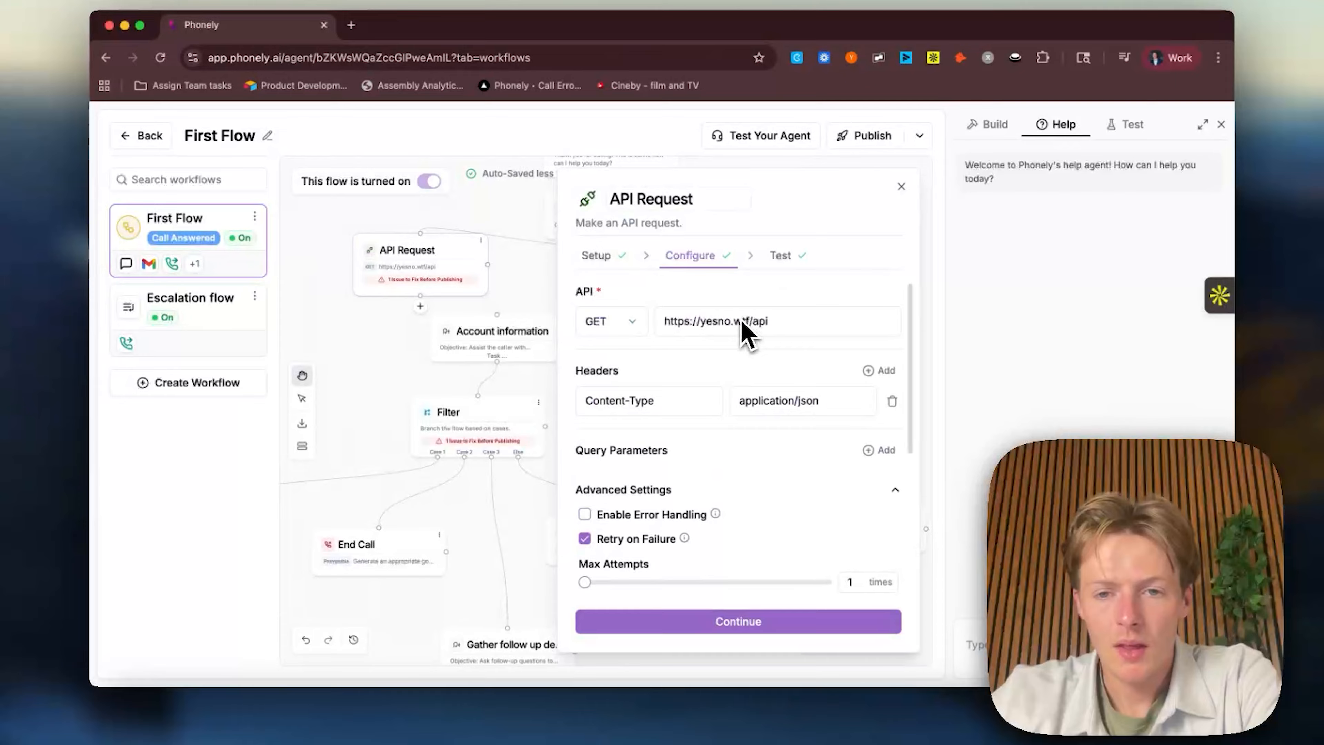